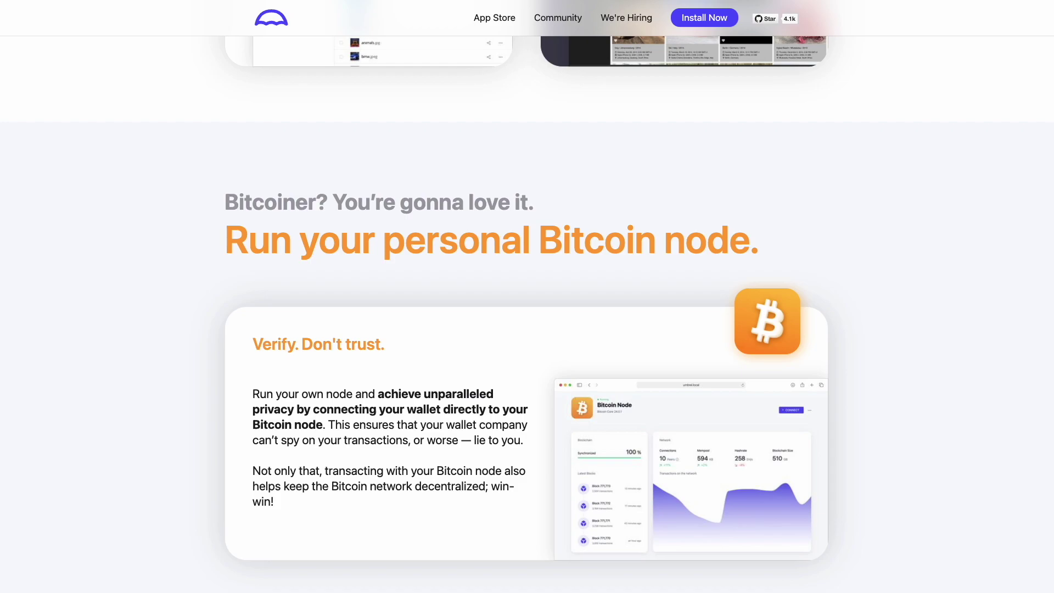
- Scroll the umbrel.com homepage past the Bitcoin node section to the Lightning node and wallets cards
scroll(526, 297, "down", 10)
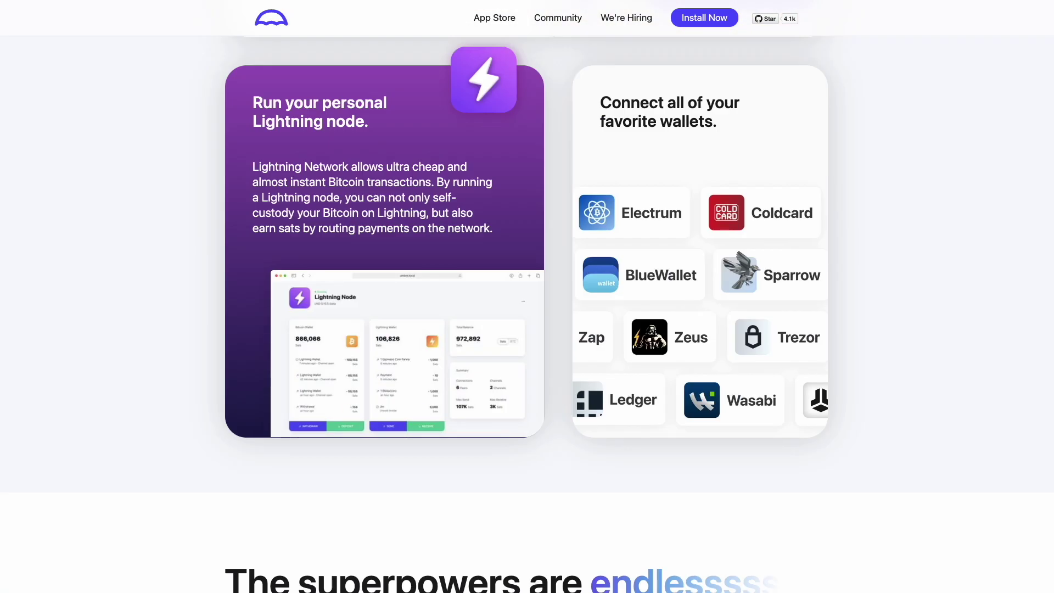
scroll(526, 297, "down", 10)
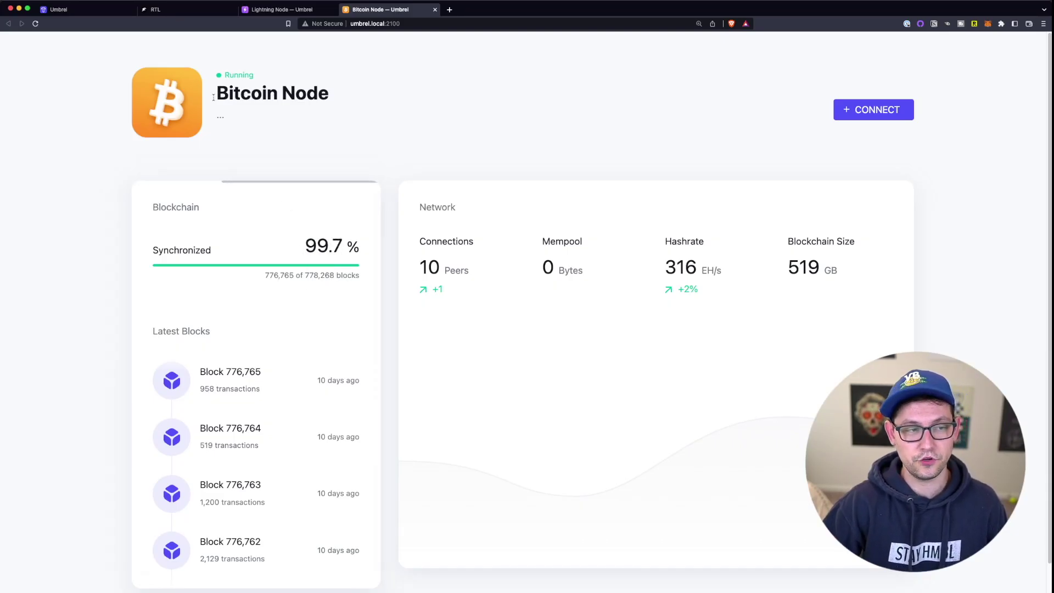
- Switch back to the Umbrel dashboard tab listing Bitcoin Node, Lightning Node, mempool and ThunderHub
left_click(90, 9)
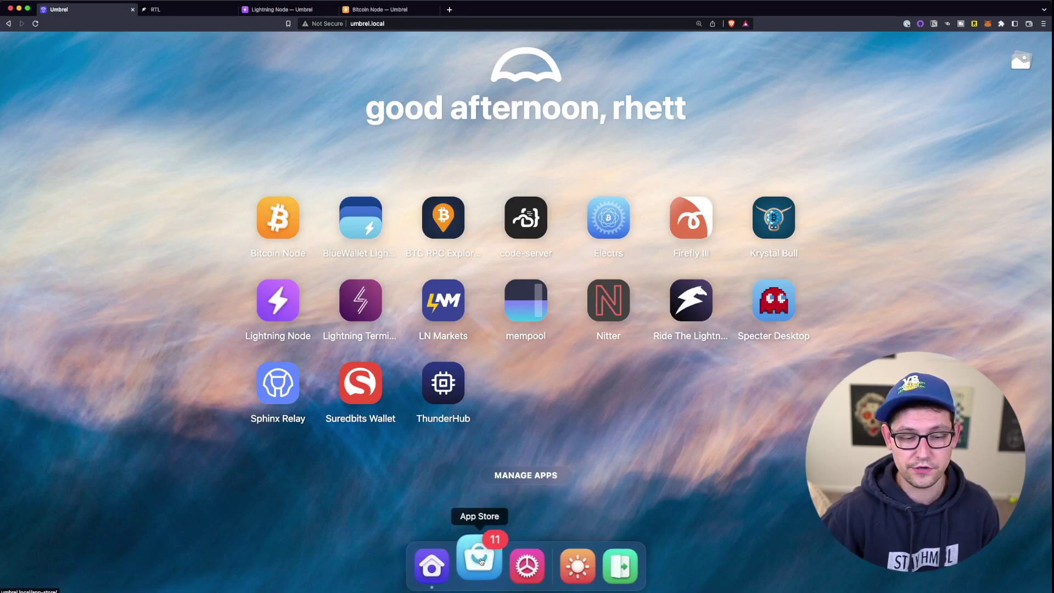
- Open the Umbrel App Store and bring up the Nostr Relay app's details page
left_click(481, 561)
scroll(690, 339, "down", 8)
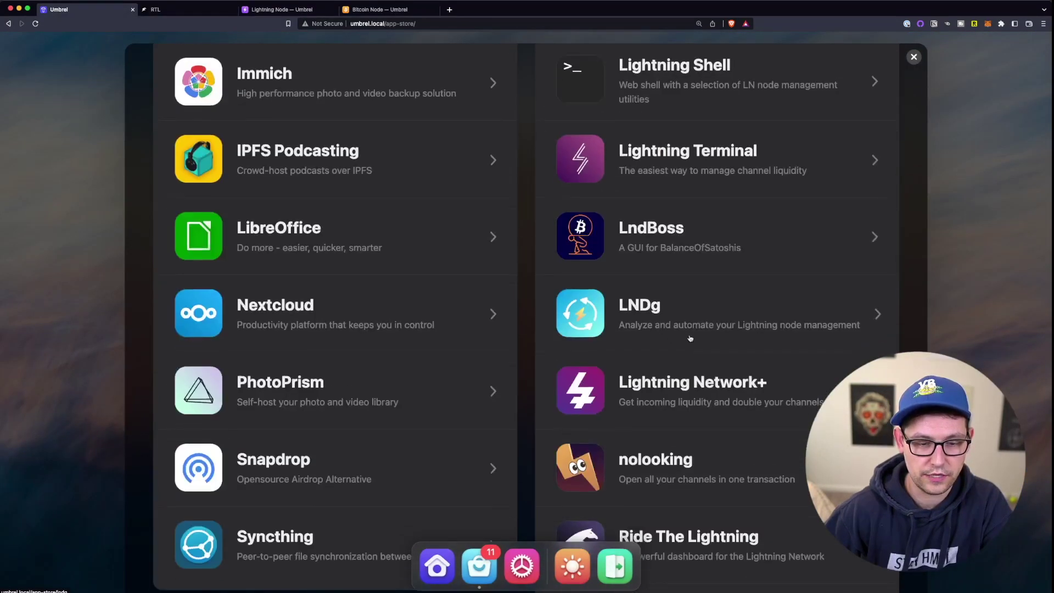
scroll(691, 338, "down", 15)
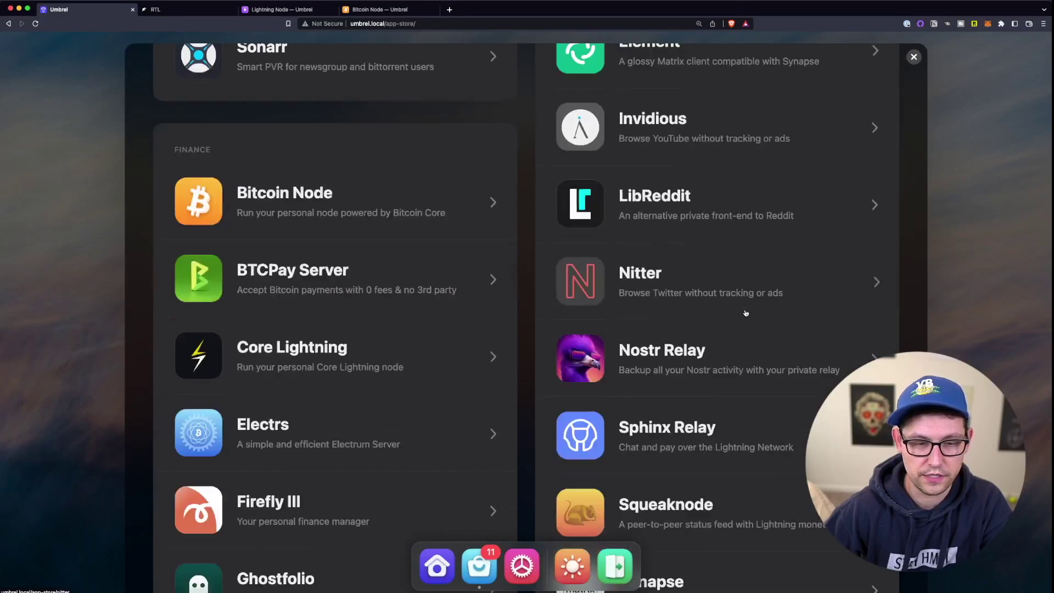
scroll(745, 308, "up", 4)
scroll(741, 308, "down", 4)
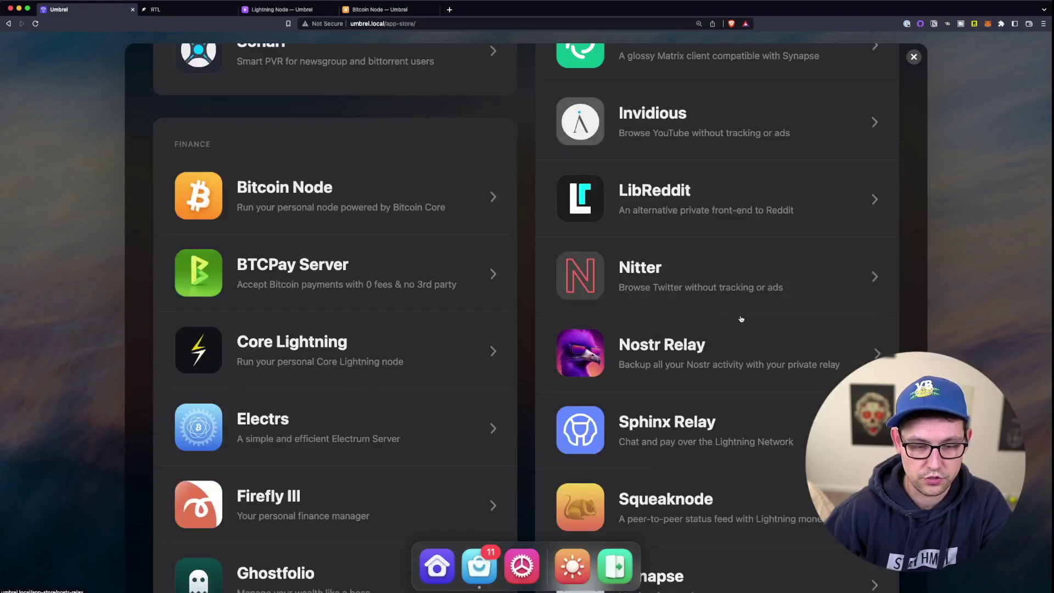
left_click(568, 353)
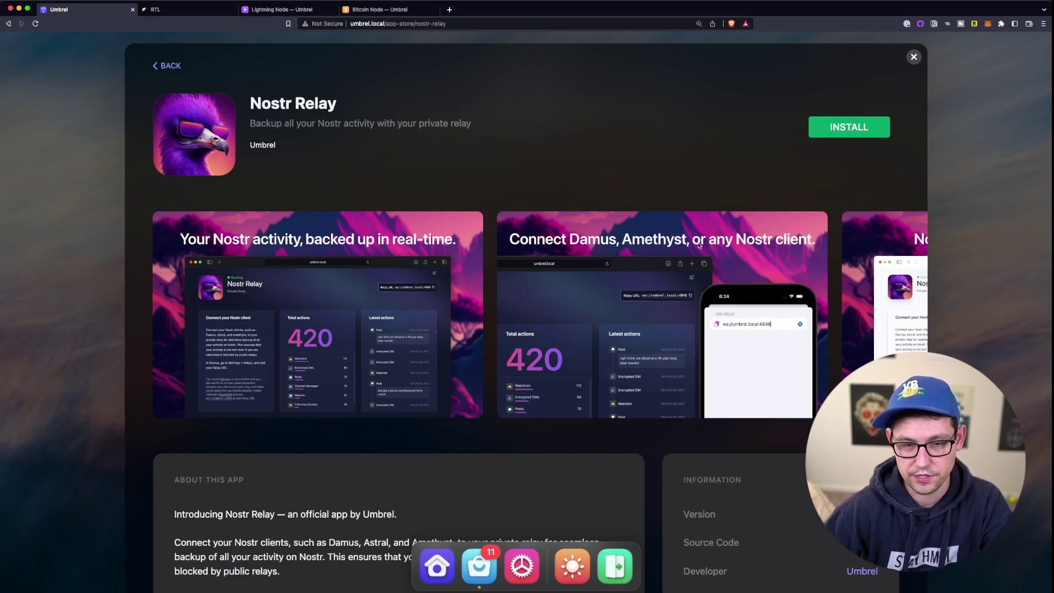
scroll(777, 252, "right", 5)
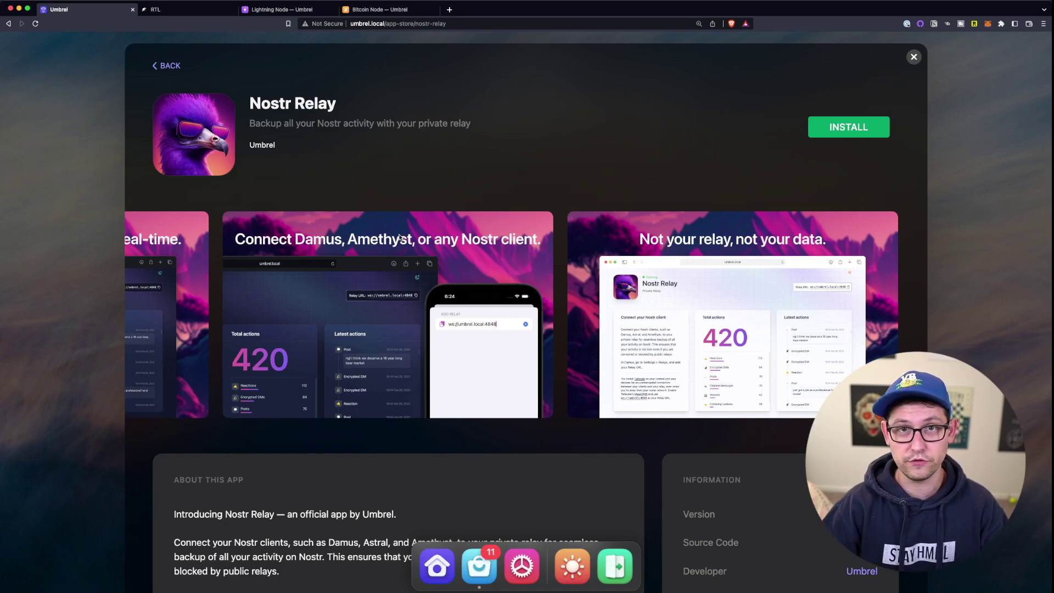
- Install Nostr Relay and scroll the umbrel-nostr-relay README down to Getting started
left_click(864, 121)
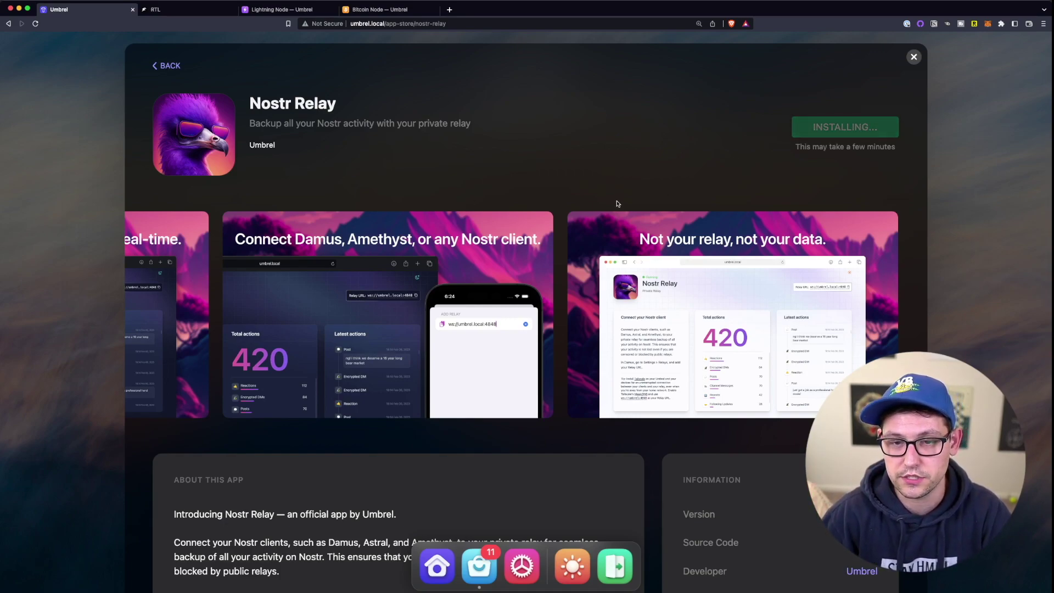
scroll(696, 444, "down", 3)
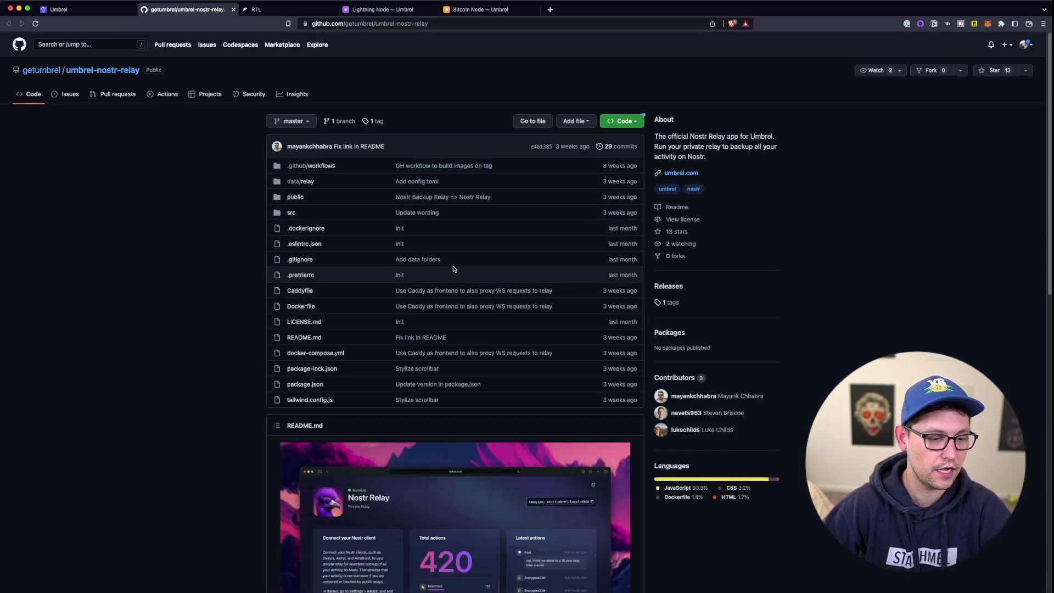
scroll(454, 268, "down", 3)
scroll(454, 268, "down", 6)
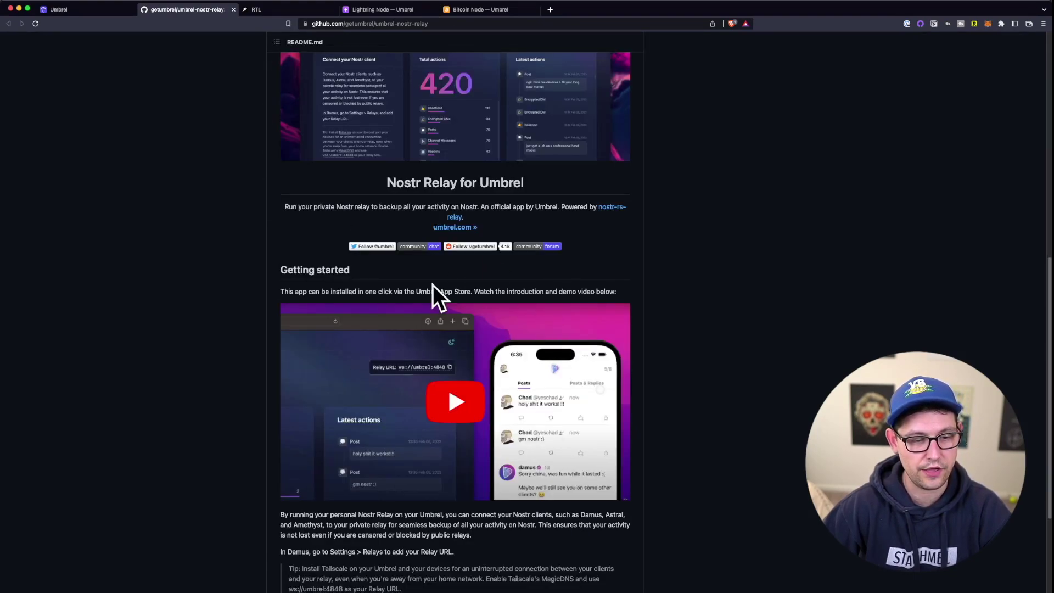
scroll(504, 340, "down", 3)
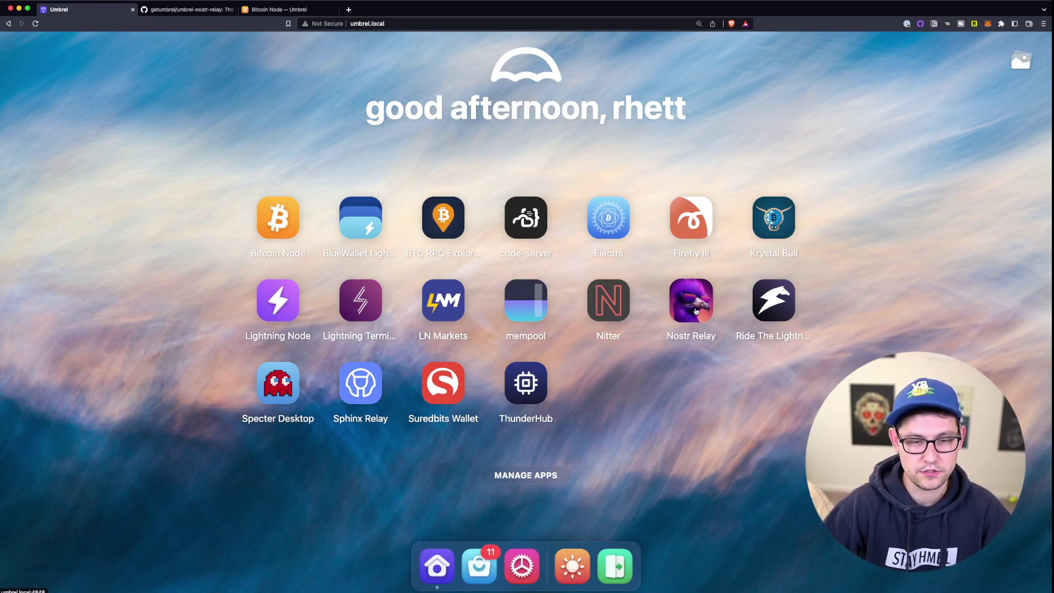
- Open Nostr Relay and highlight its relay URL ws://umbrel.local:4848 and the Connect heading
left_click(695, 311)
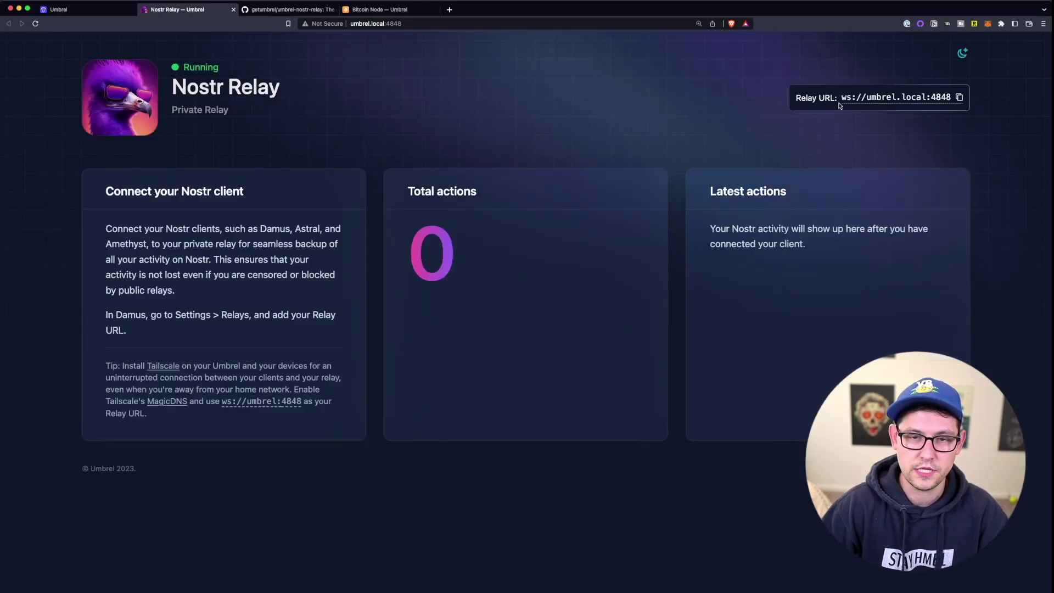
left_click_drag(800, 94, 904, 98)
left_click(844, 126)
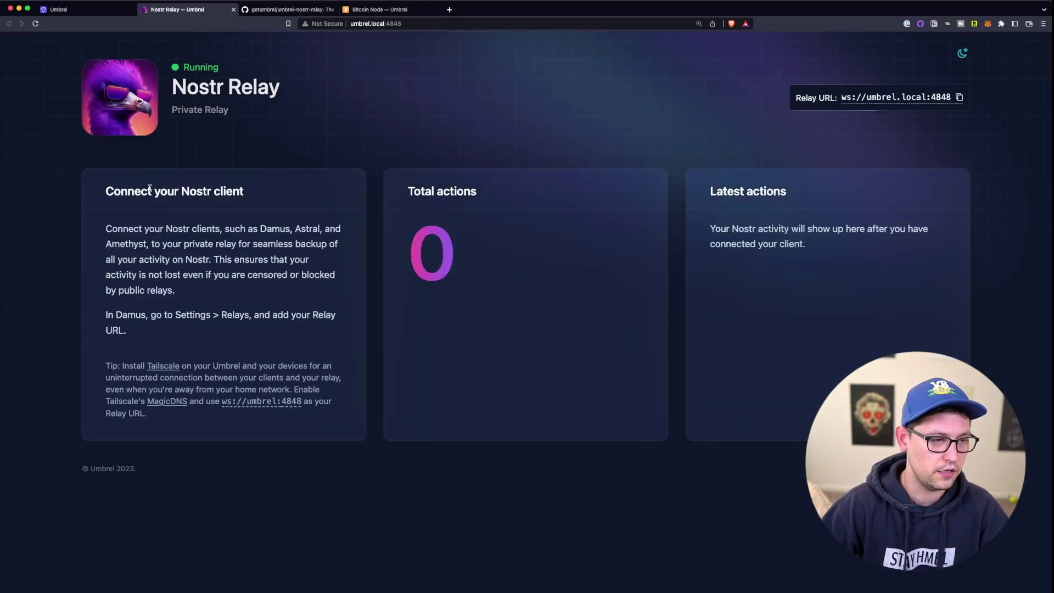
left_click_drag(98, 186, 260, 193)
left_click(259, 193)
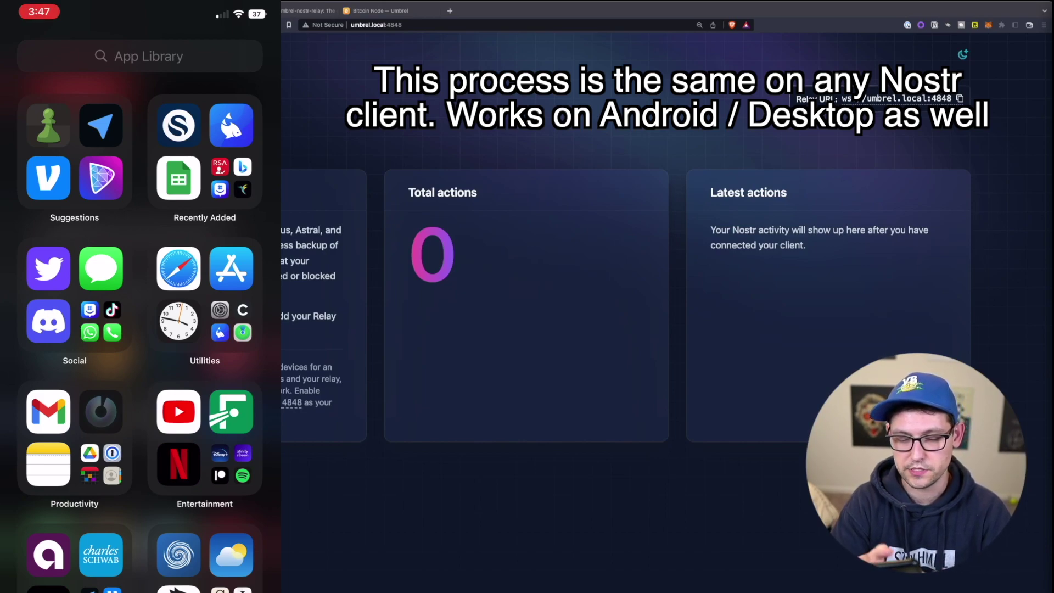
- Launch Damus on the phone and look through its account menu and settings
left_click(101, 178)
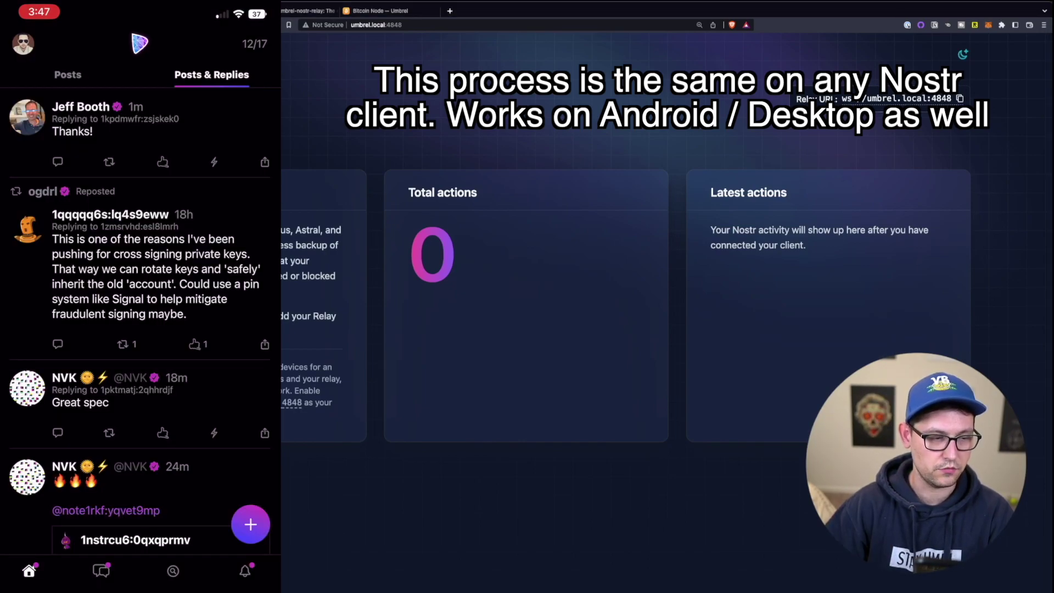
left_click(23, 43)
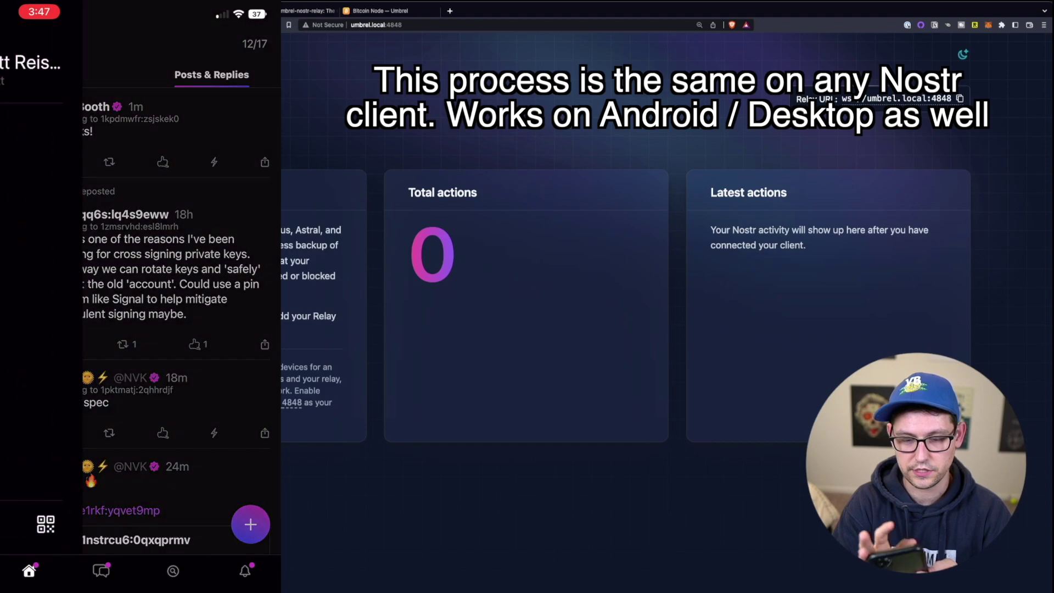
left_click(70, 221)
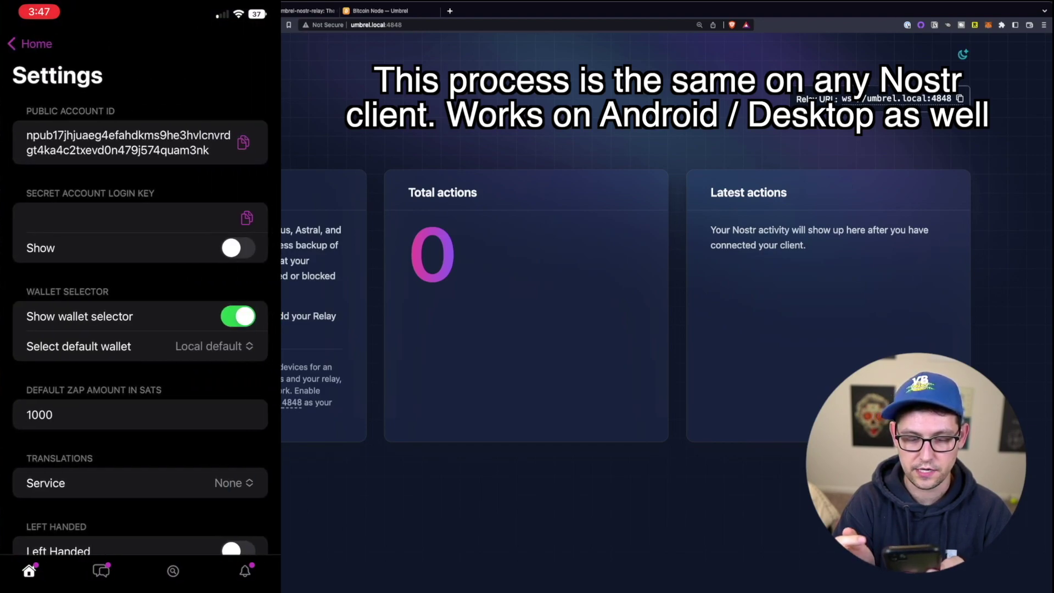
scroll(141, 297, "down", 5)
left_click(31, 43)
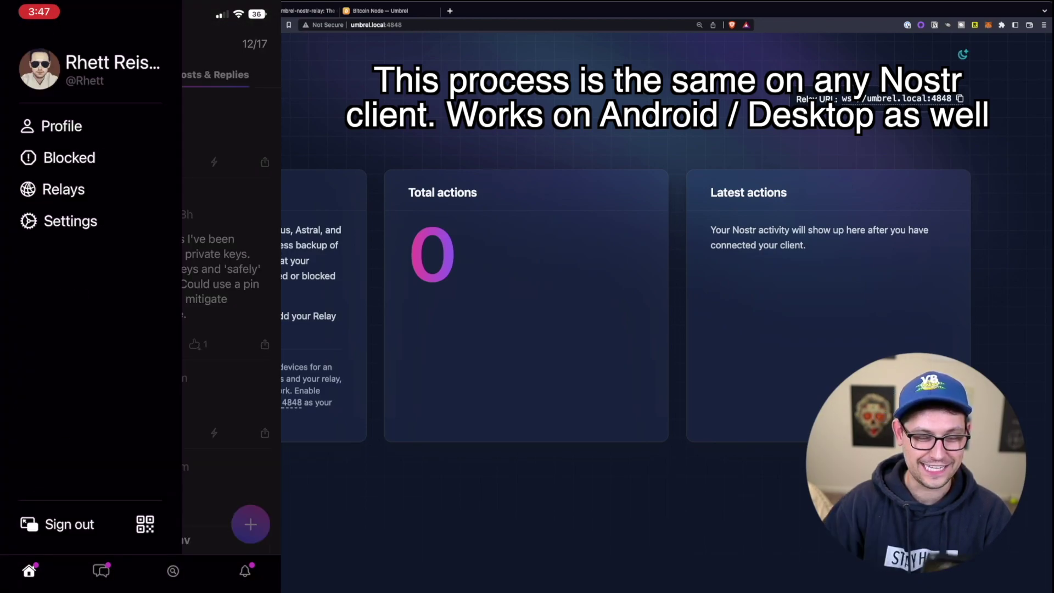
triple_click(309, 315)
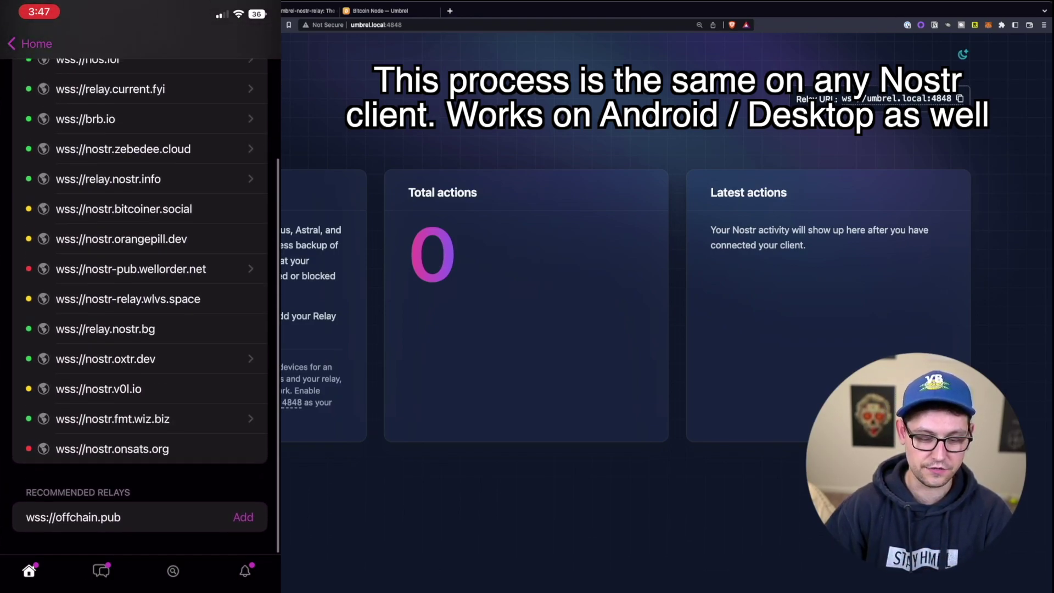
scroll(140, 316, "down", 1)
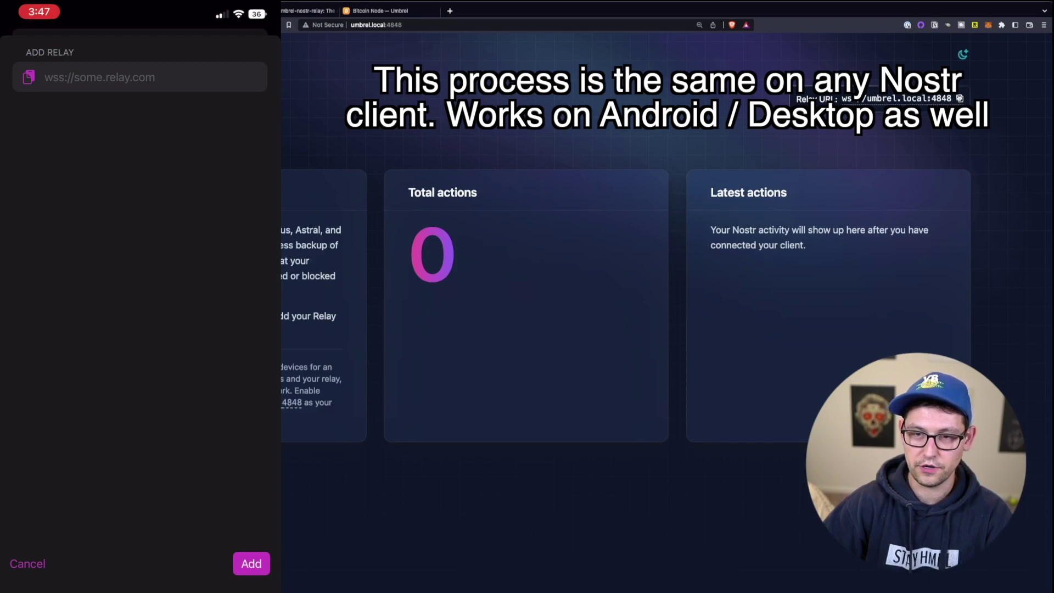
- Paste ws://umbrel.local:4848 into the new relay field and add it in Damus
left_click(99, 77)
left_click(98, 77)
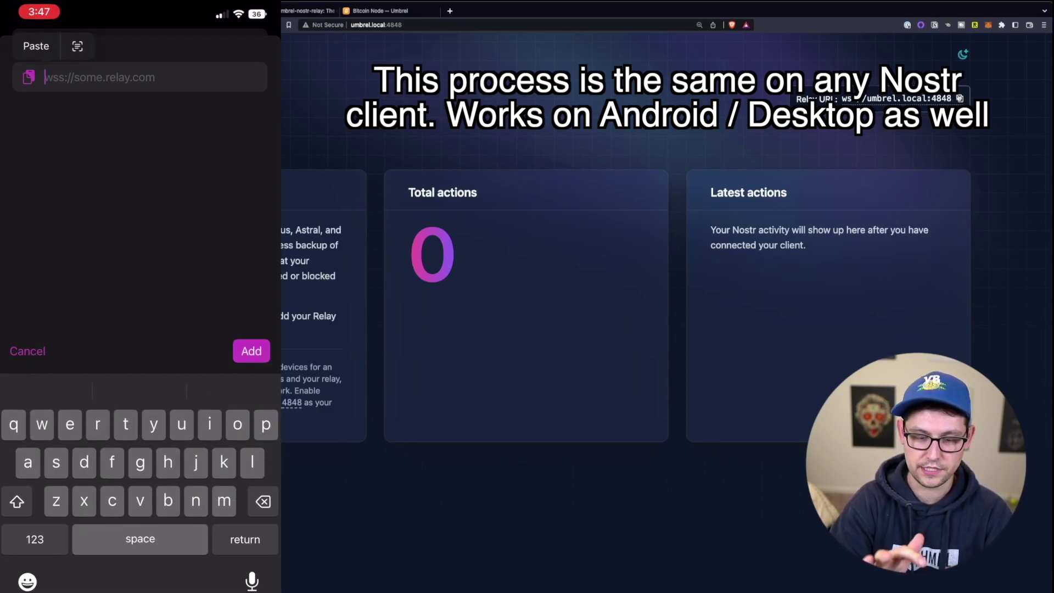
left_click(38, 45)
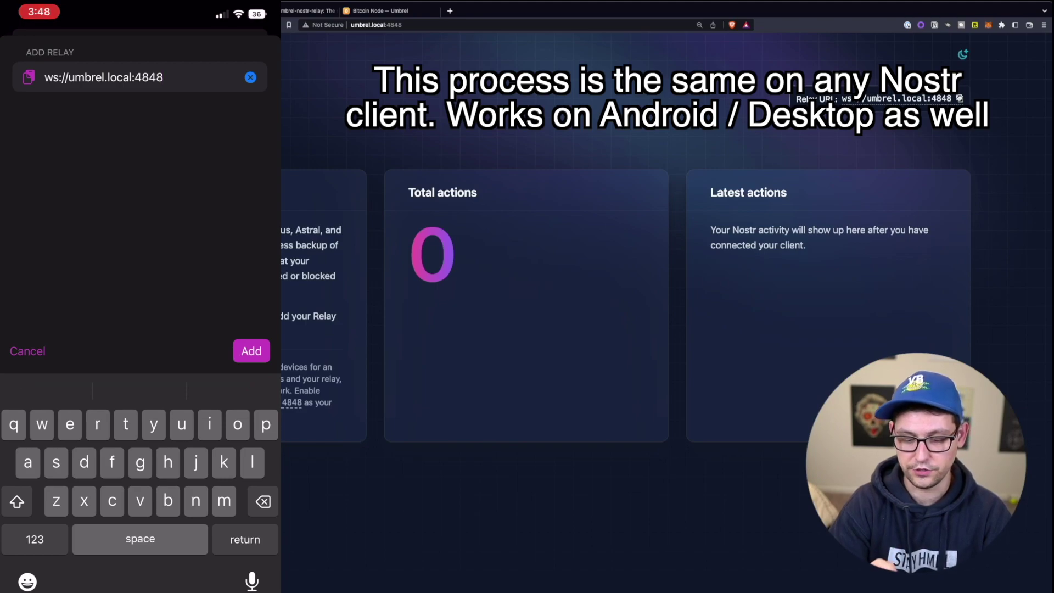
left_click(252, 351)
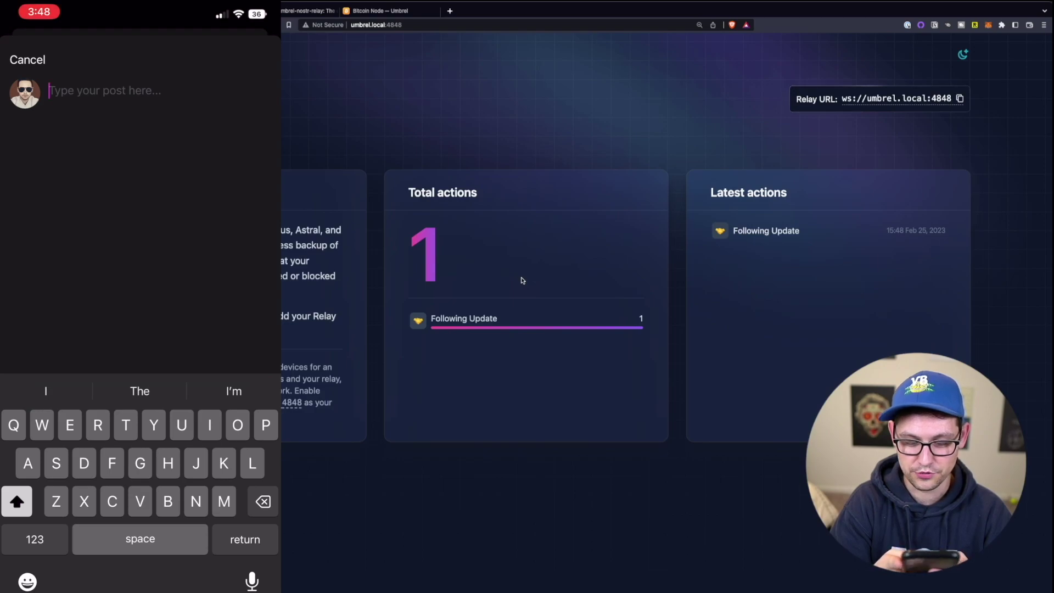
- Post 'This message will be backed up to my Umbrel full node - video coming soon!'
type("This message")
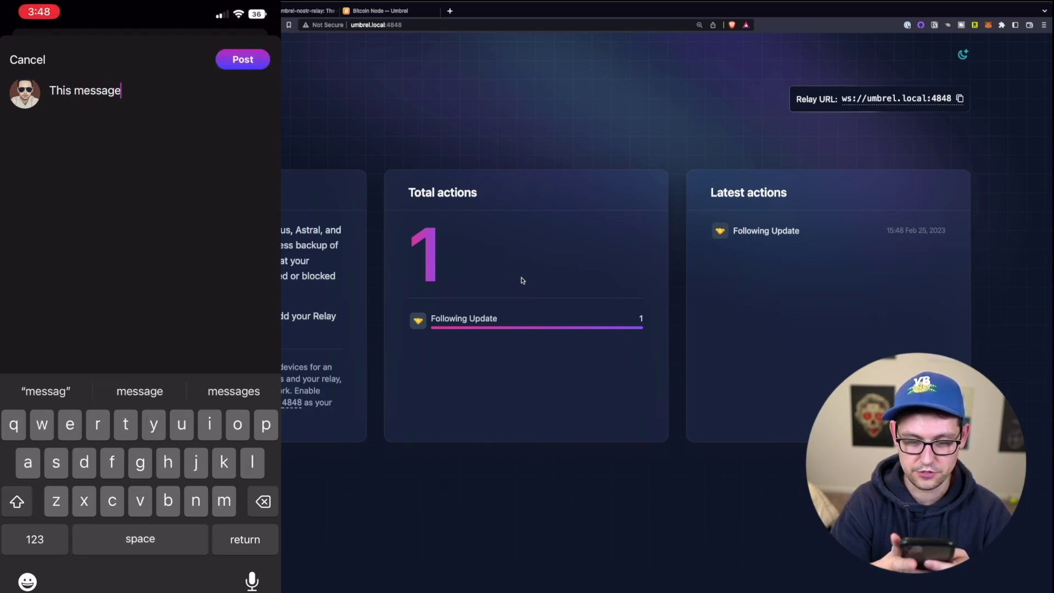
type(" will be backed up to my Umbre")
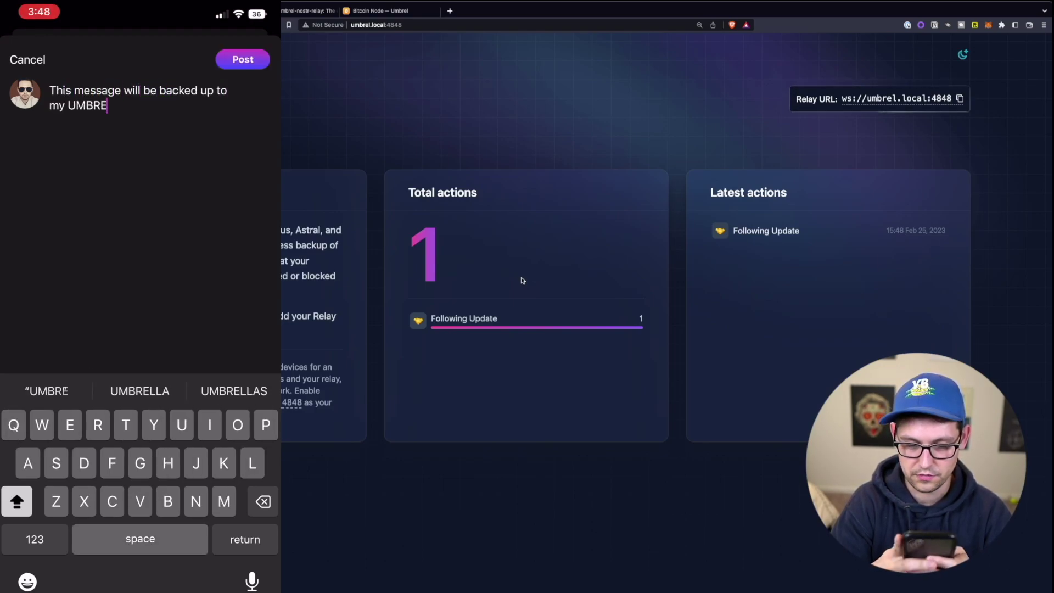
type("l full node - v")
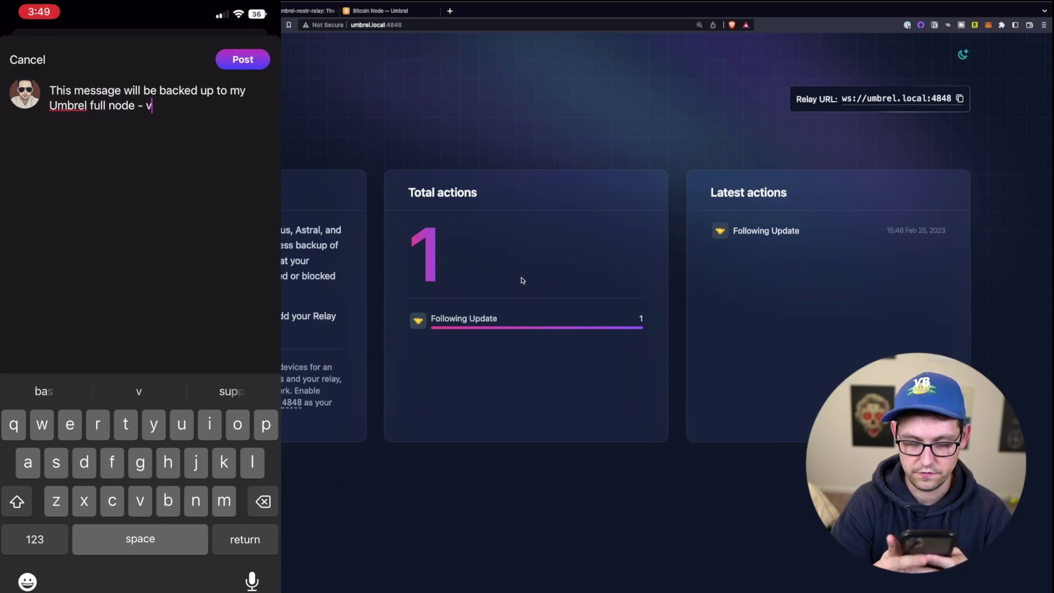
type("ideo coming soon!")
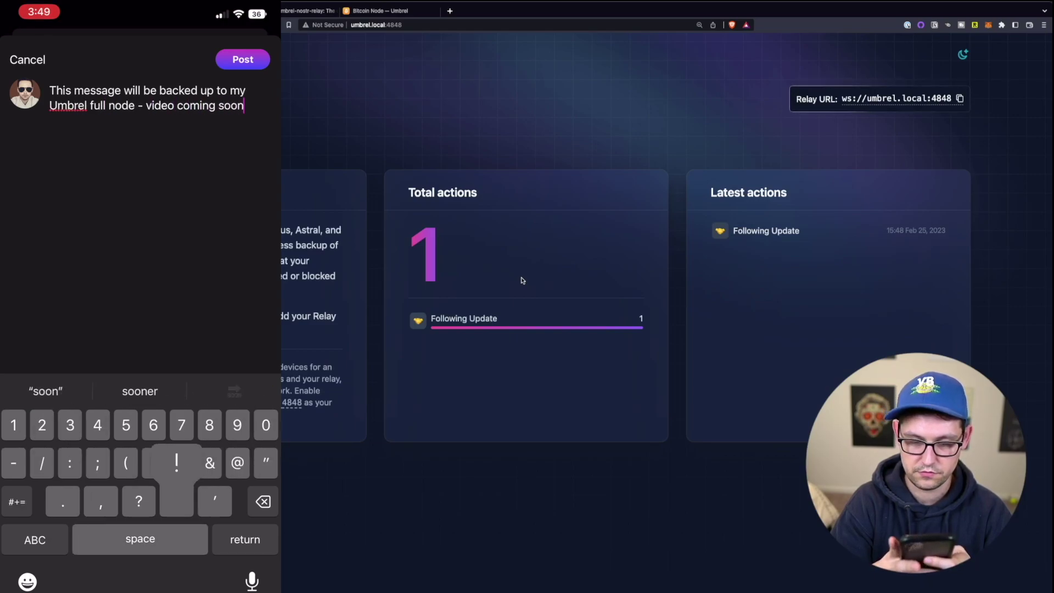
left_click(243, 60)
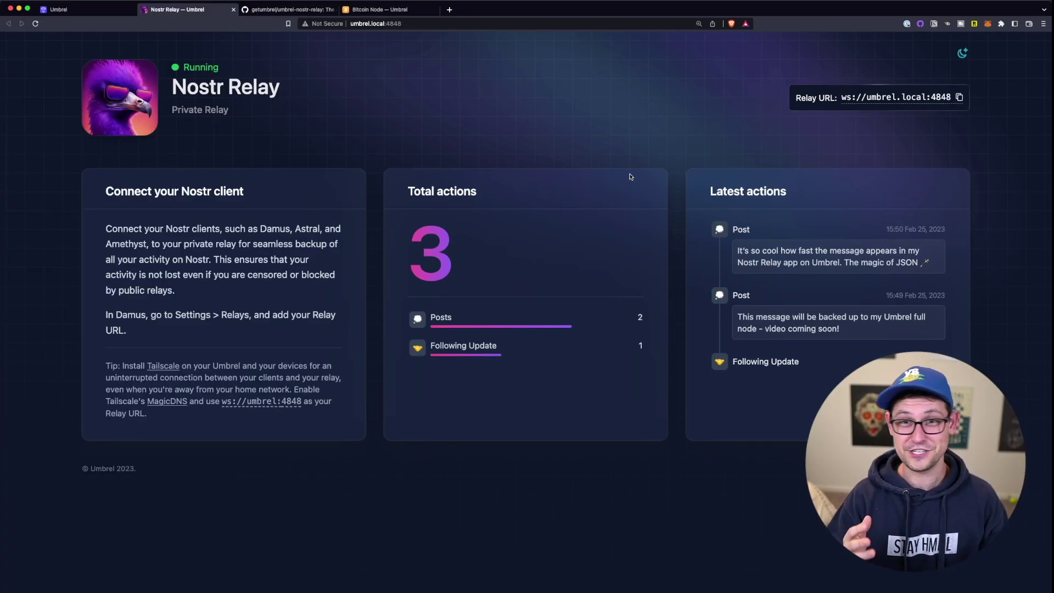
double_click(434, 252)
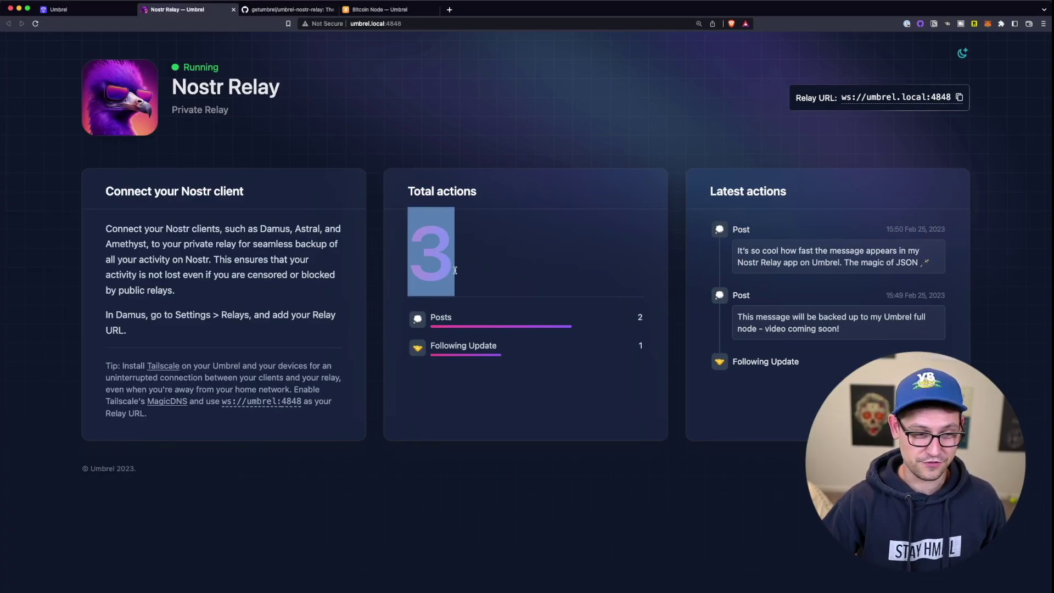
left_click(423, 217)
left_click_drag(106, 366, 231, 386)
left_click(128, 360)
triple_click(137, 386)
left_click(137, 386)
left_click(231, 386)
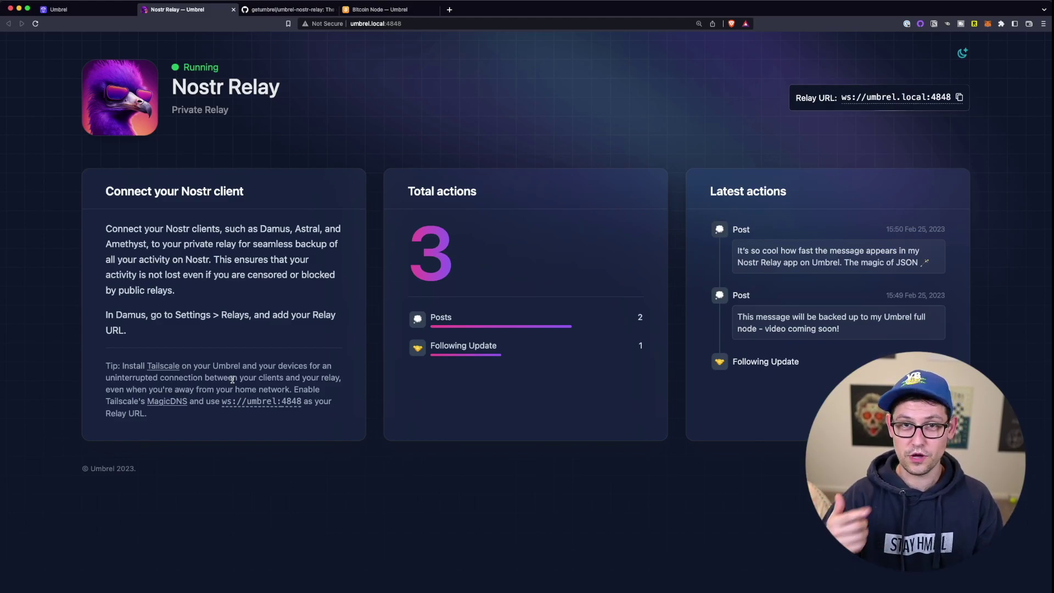
- Open the Tailscale app page in the App Store and read its description
left_click(166, 370)
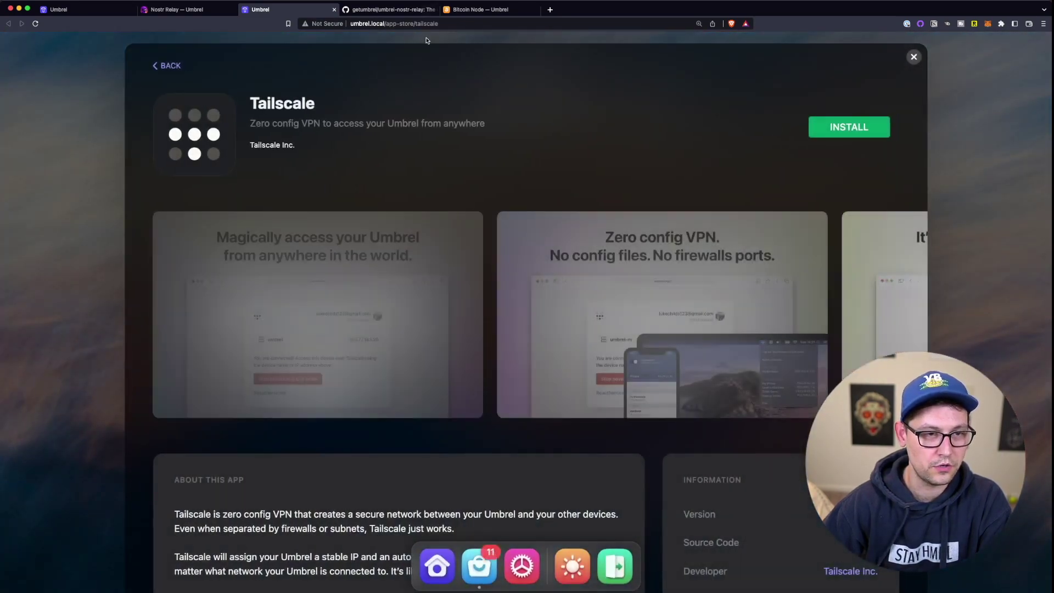
left_click_drag(250, 123, 407, 121)
left_click(407, 122)
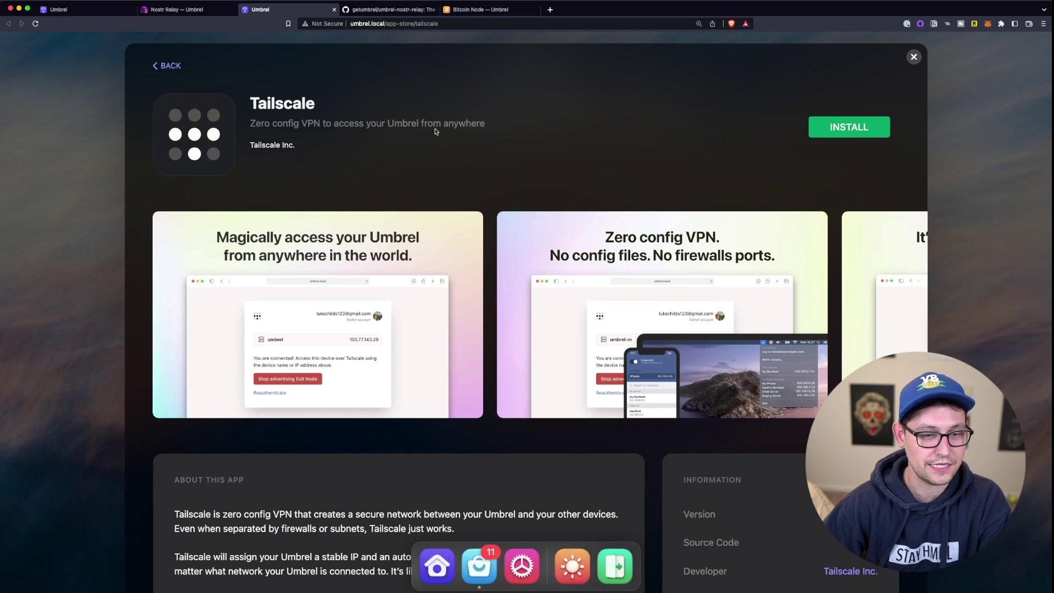
- Install Tailscale and open its public source-code repository on GitHub
left_click(848, 129)
scroll(769, 291, "down", 4)
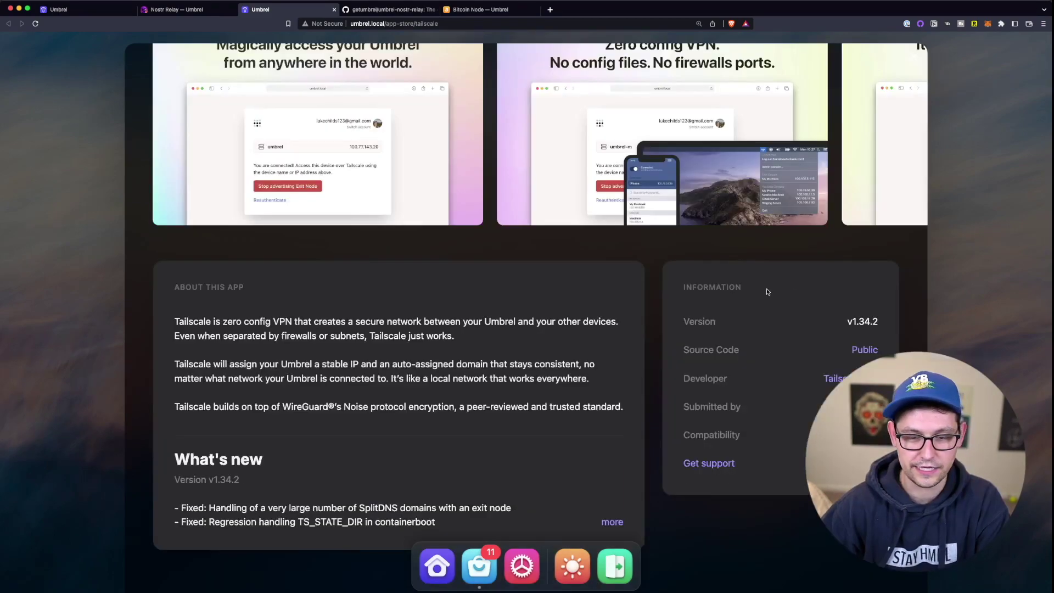
left_click(864, 350)
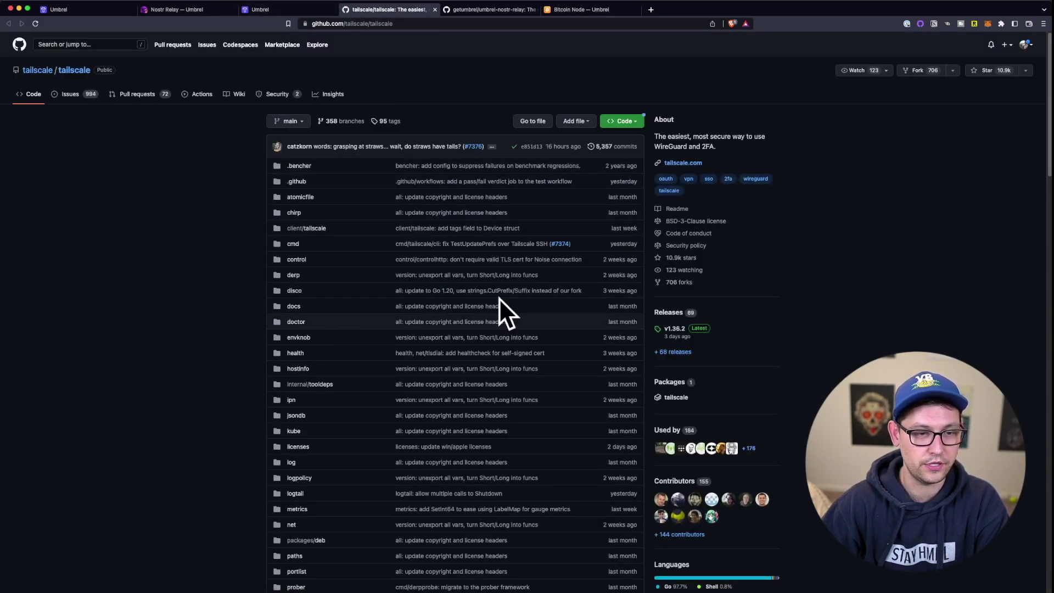
- Close the tailscale/tailscale GitHub tab and scroll back up the installing Tailscale page
left_click(436, 10)
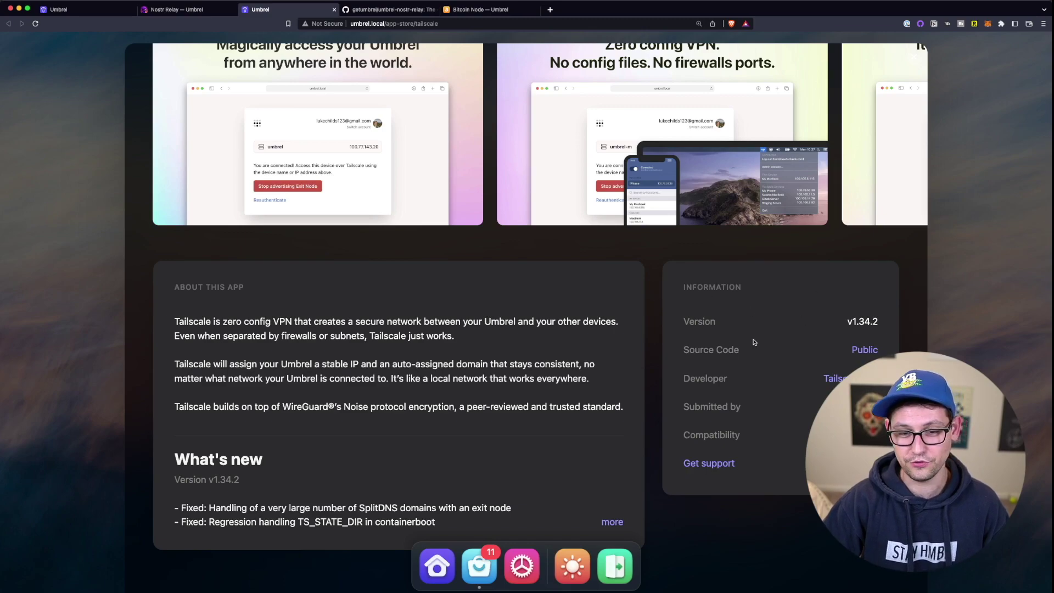
scroll(788, 375, "up", 5)
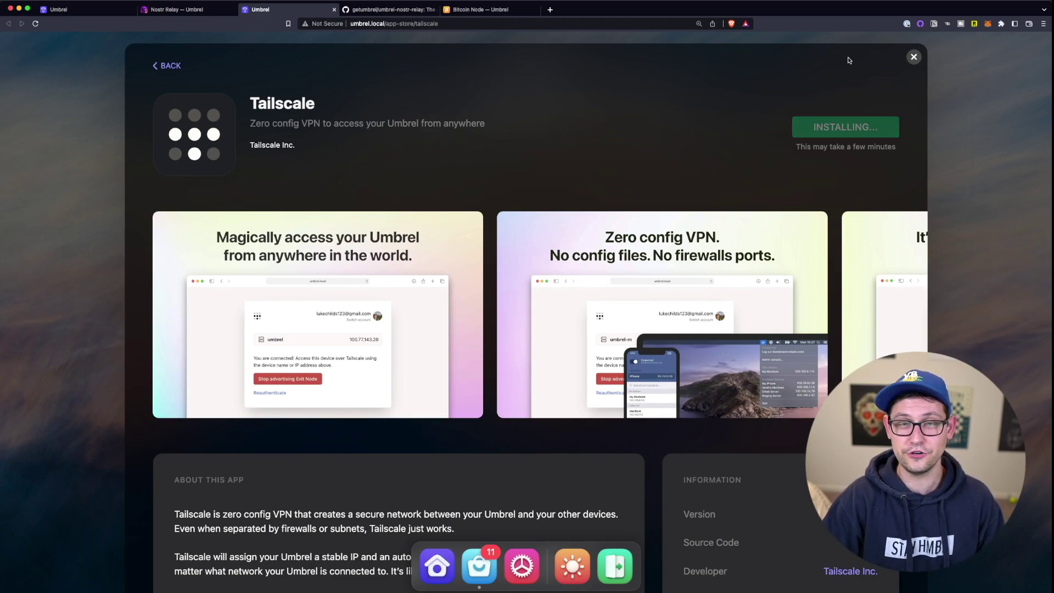
- Launch Tailscale, log in with GitHub and authorize it to connect the umbrel device
left_click(913, 57)
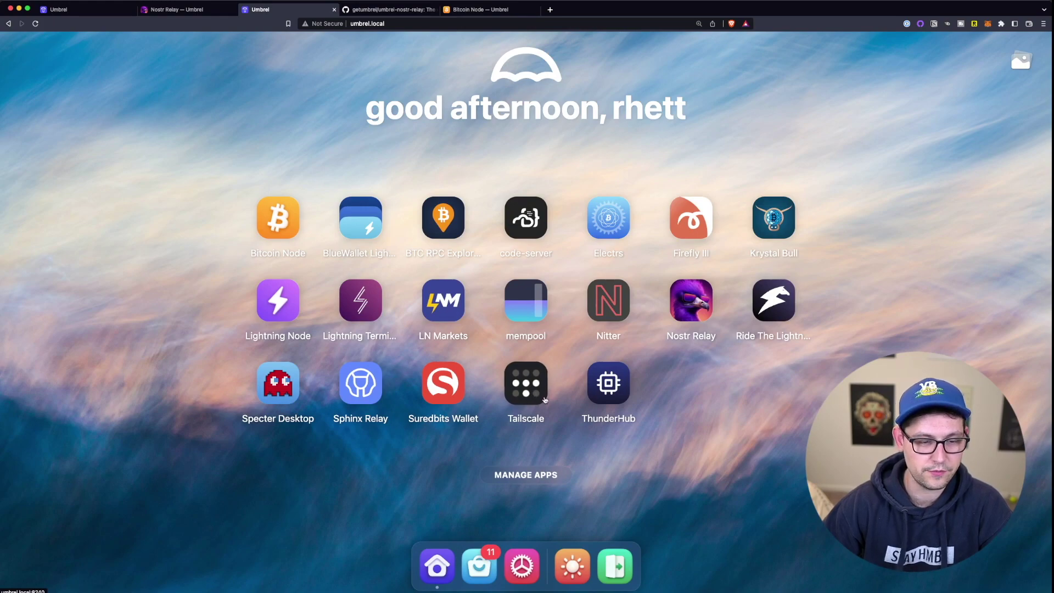
left_click(535, 390)
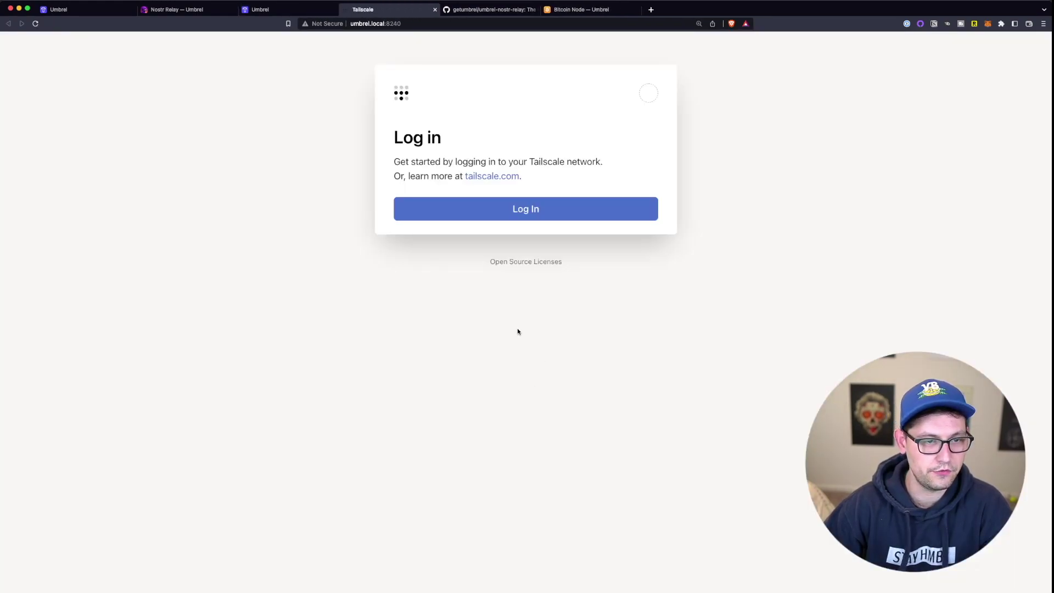
left_click(476, 208)
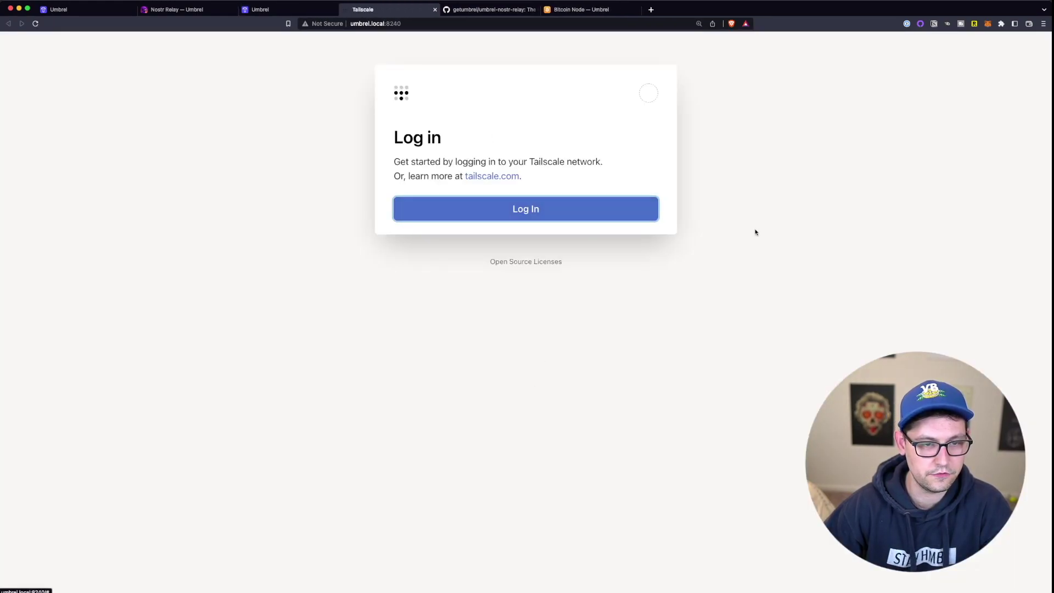
left_click(501, 245)
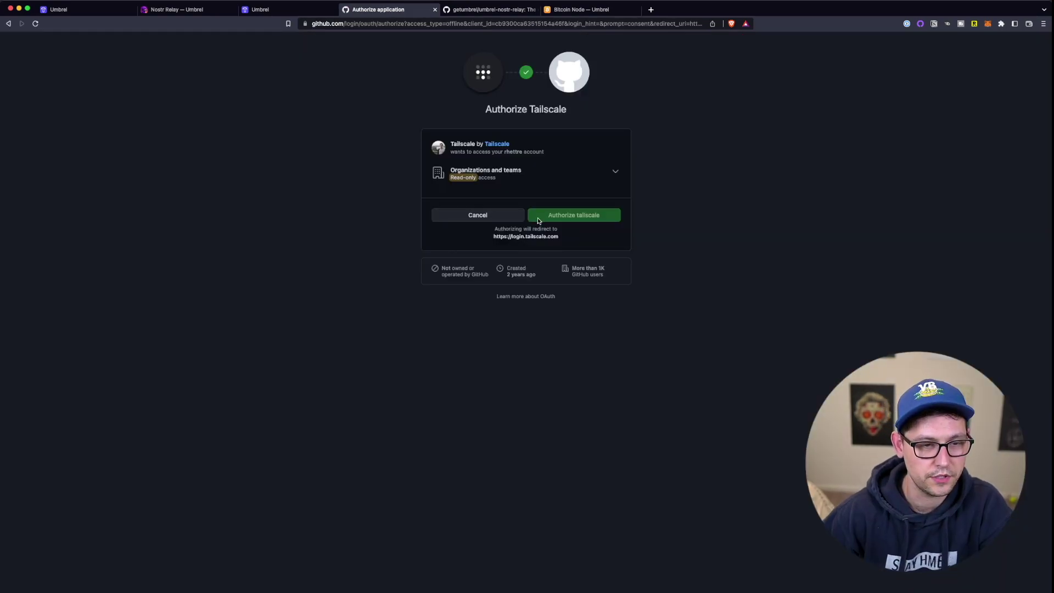
left_click(573, 215)
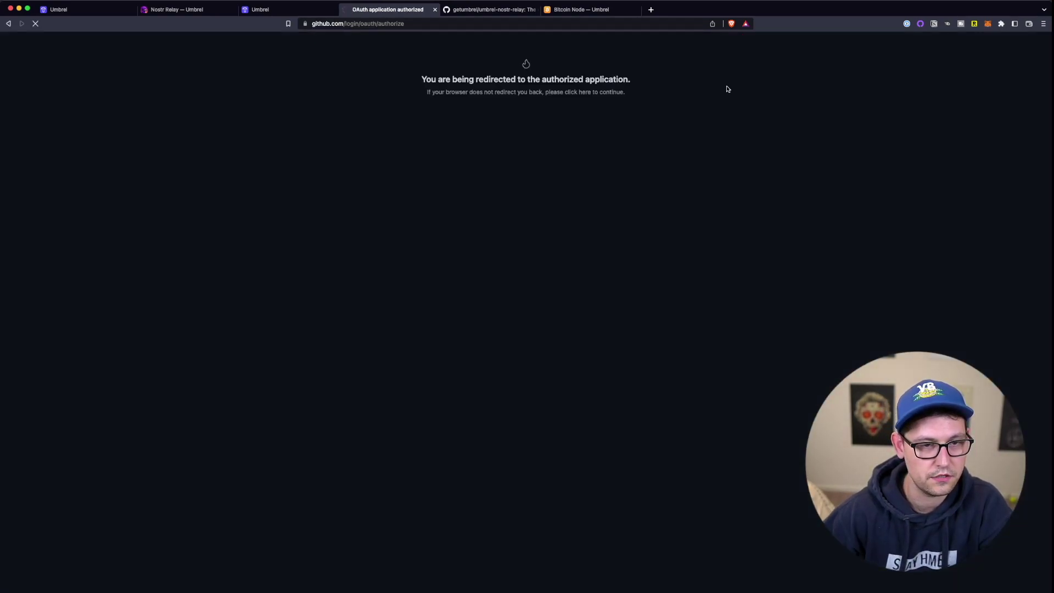
left_click_drag(427, 103, 597, 112)
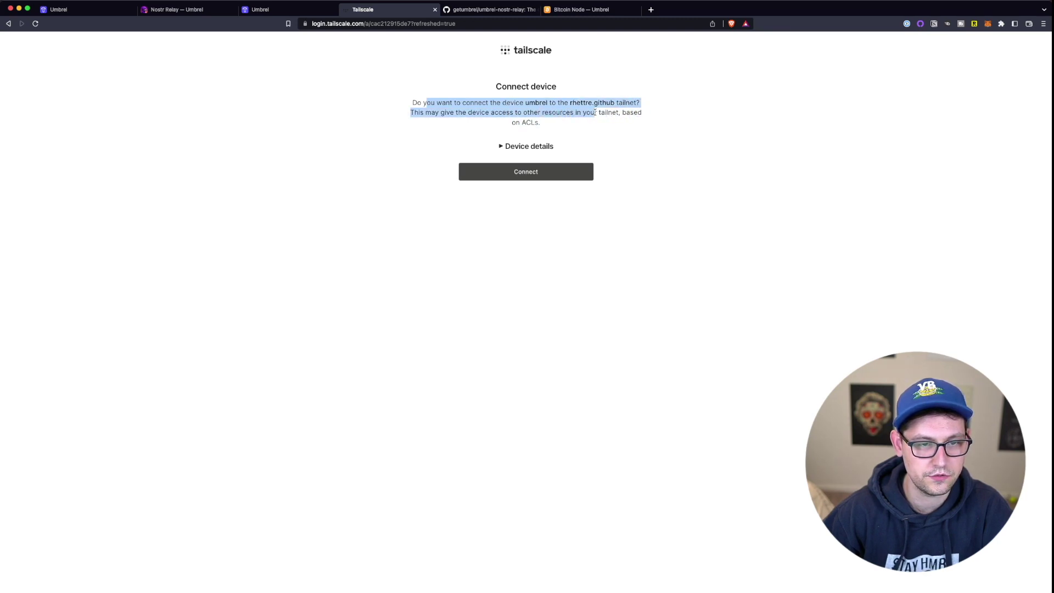
left_click(594, 113)
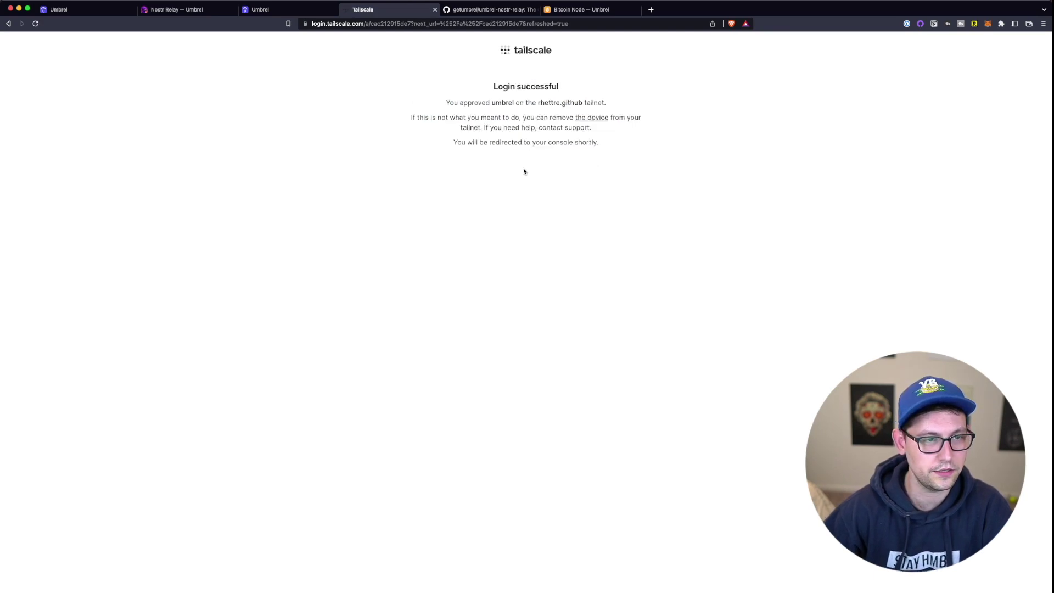
left_click_drag(454, 142, 621, 145)
left_click(621, 145)
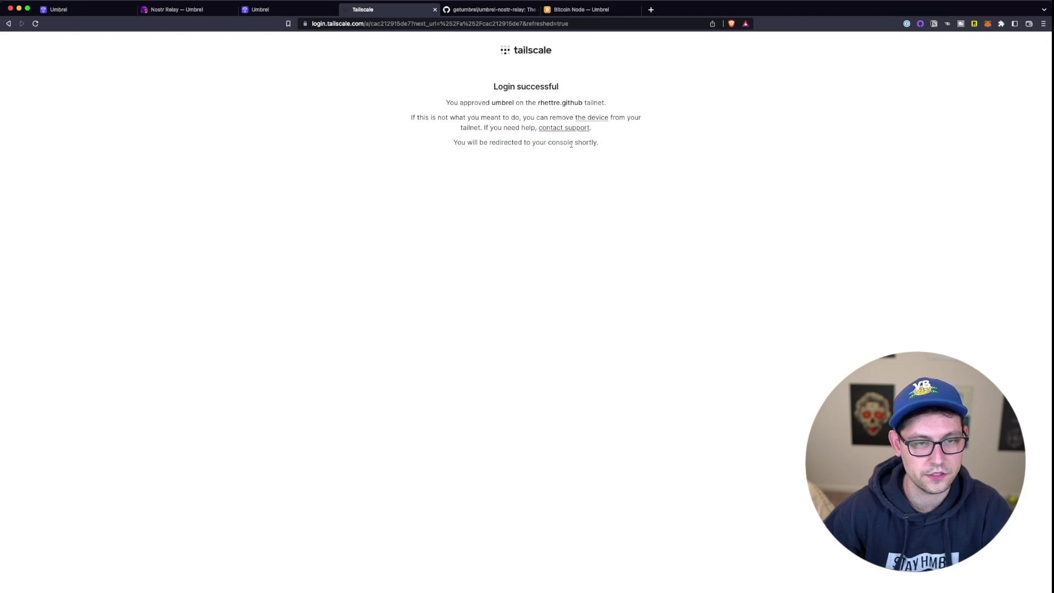
- Follow the iPhone & iPad setup so the phone joins the tailnet alongside umbrel
left_click_drag(308, 161, 476, 181)
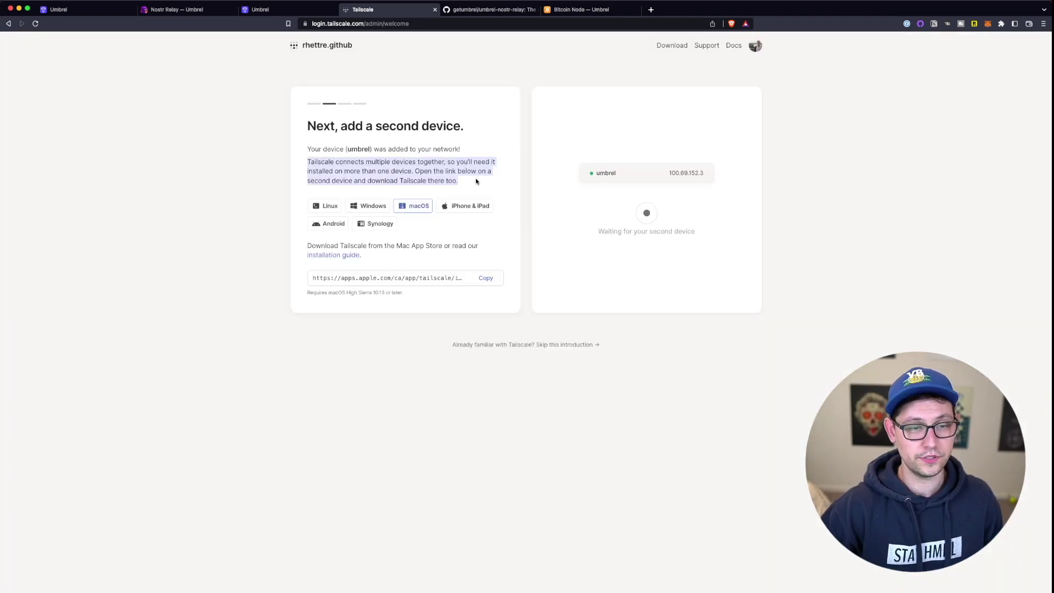
left_click(476, 181)
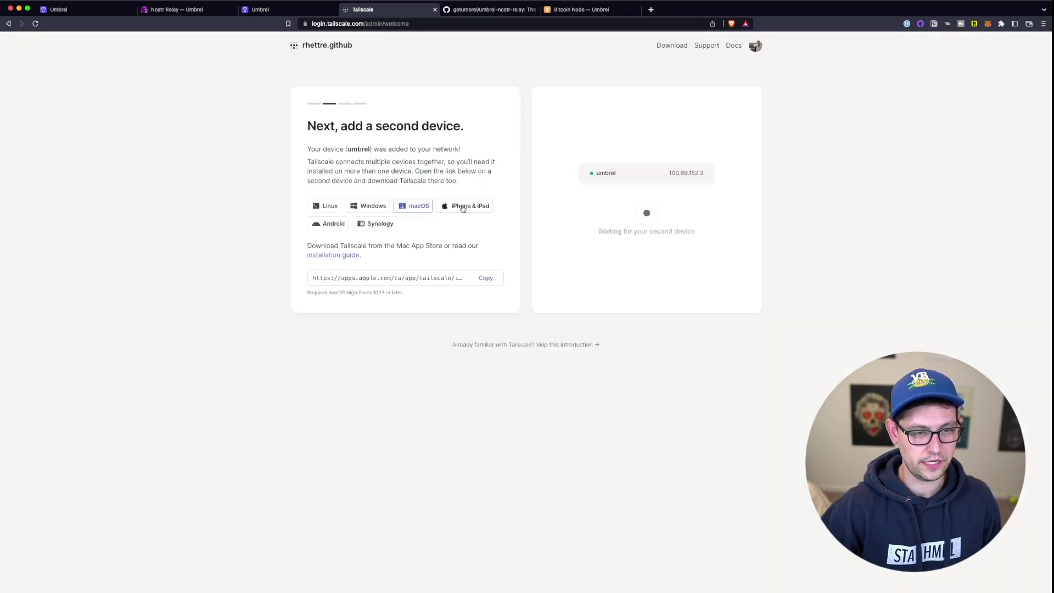
left_click(464, 206)
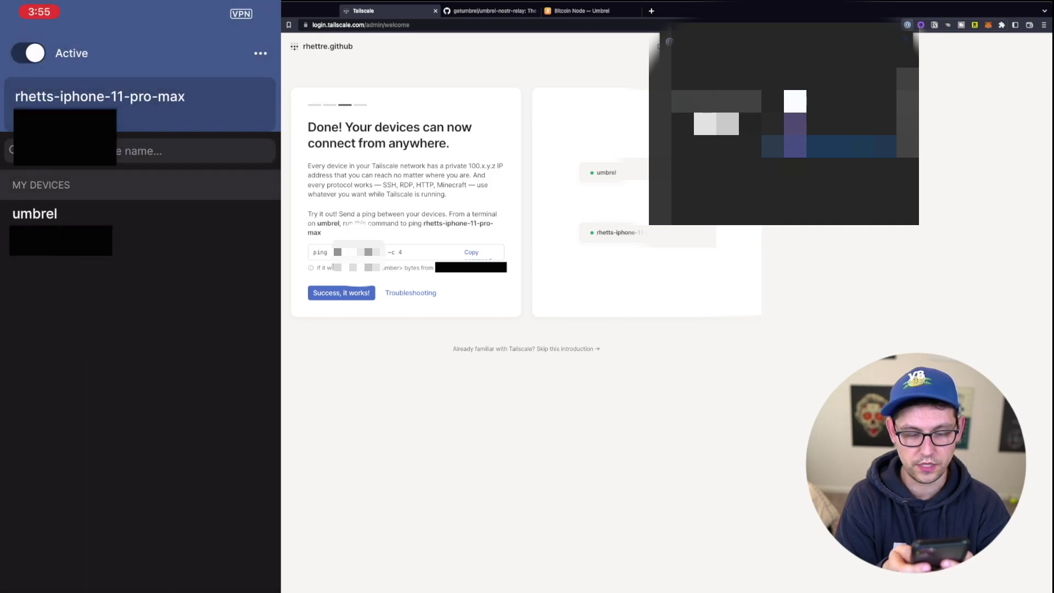
left_click(608, 171)
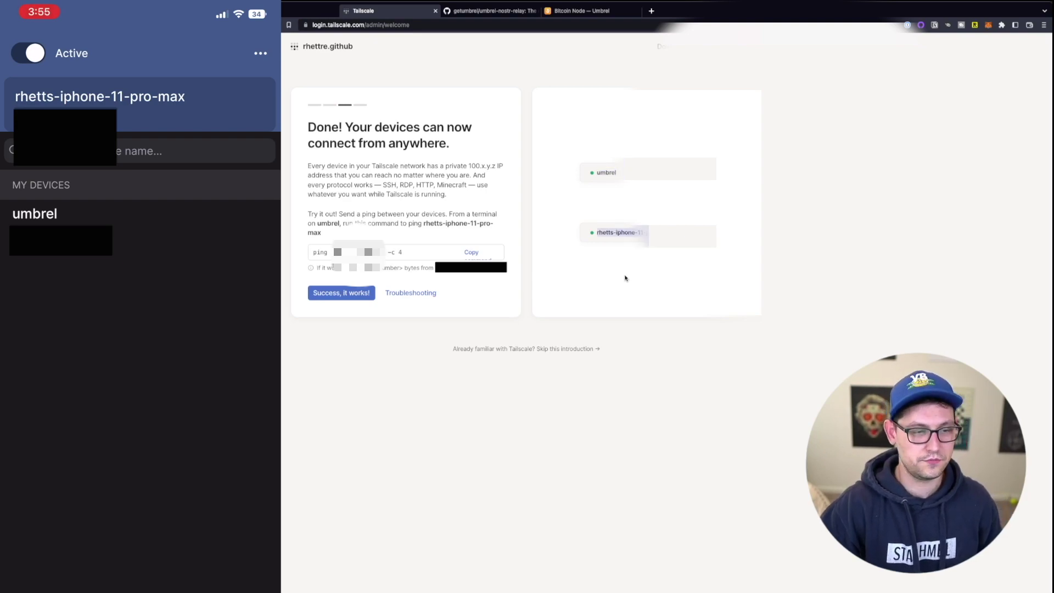
- Launch Terminal through Spotlight and enlarge its window and text
key("super+space")
type("term")
key("Return")
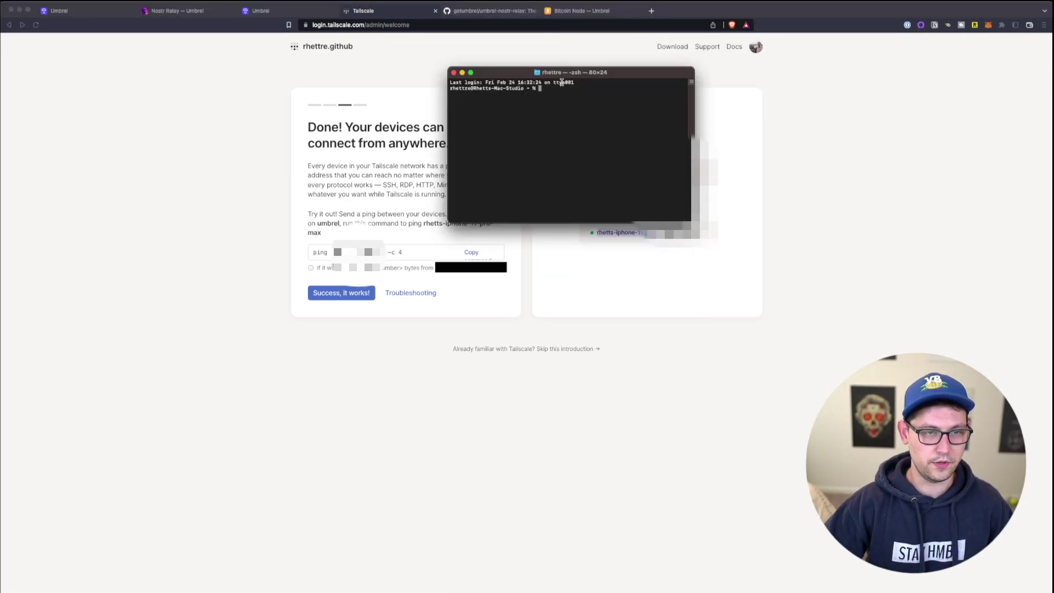
left_click(471, 72)
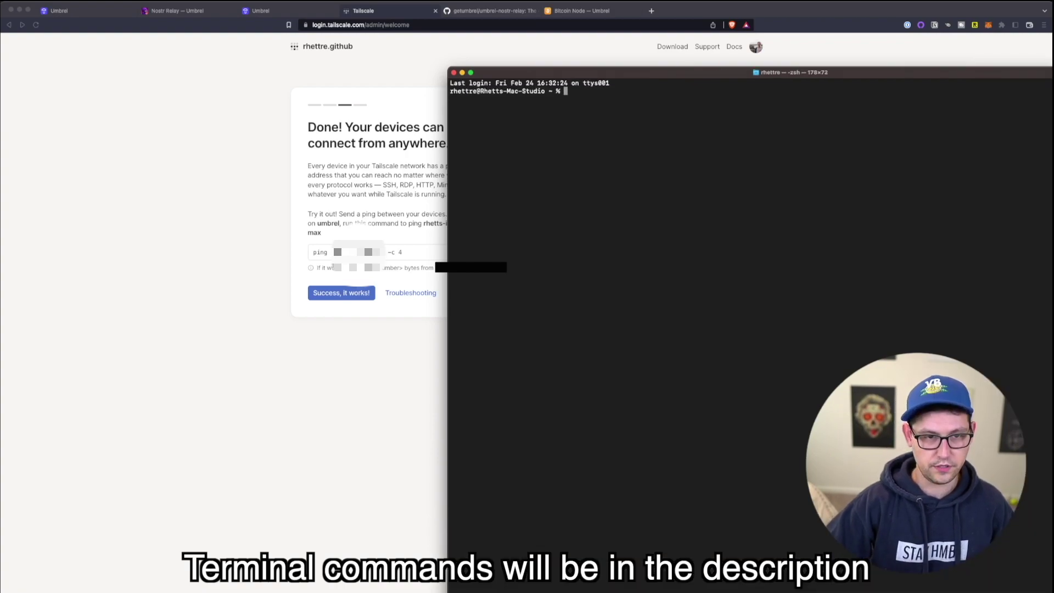
key("super+plus")
type("sh")
type("h umb")
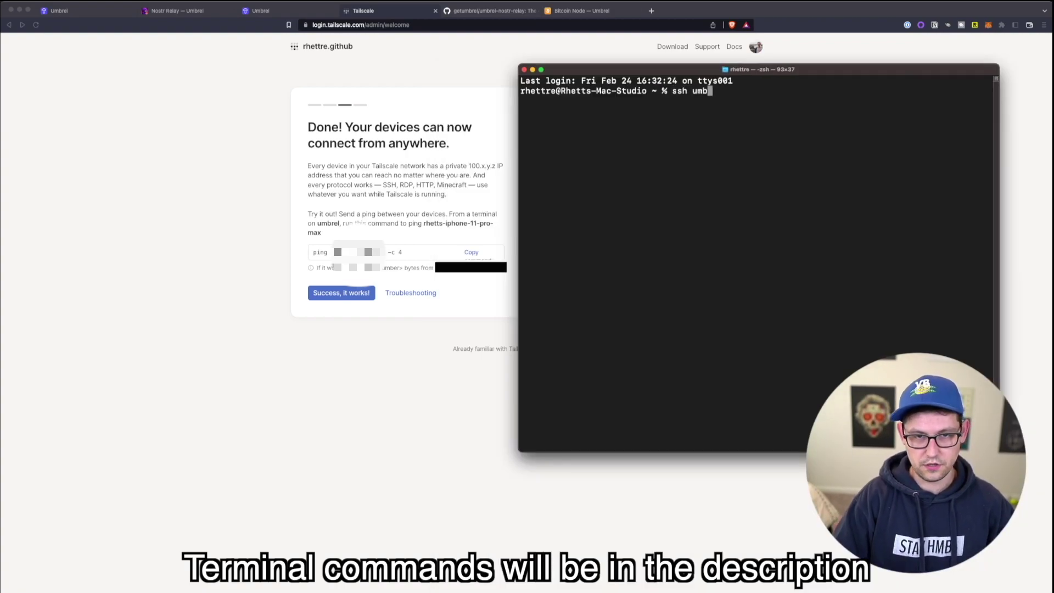
type("rel@umbrll.local")
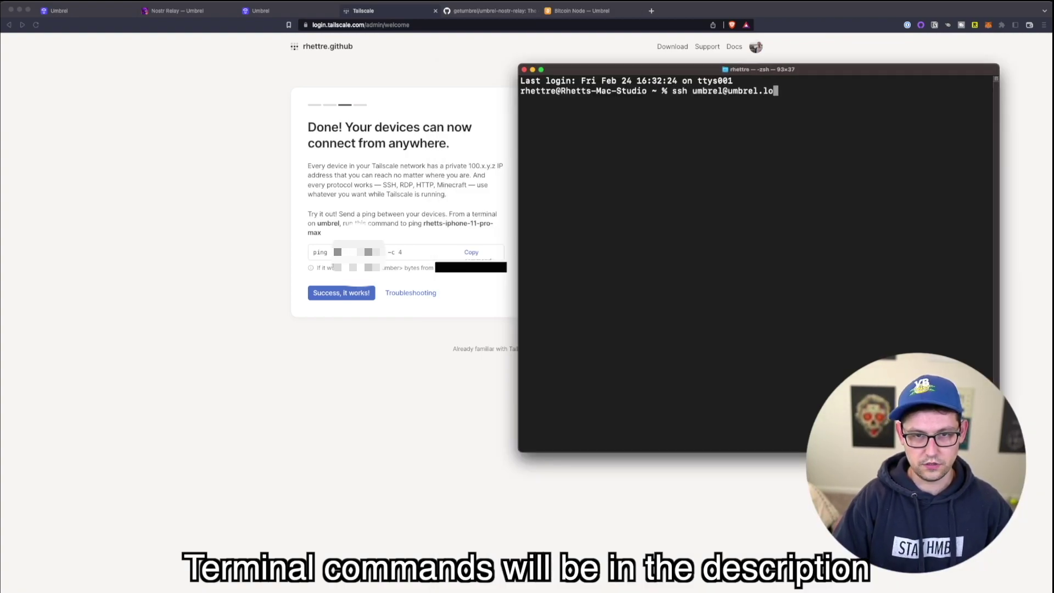
key("Return")
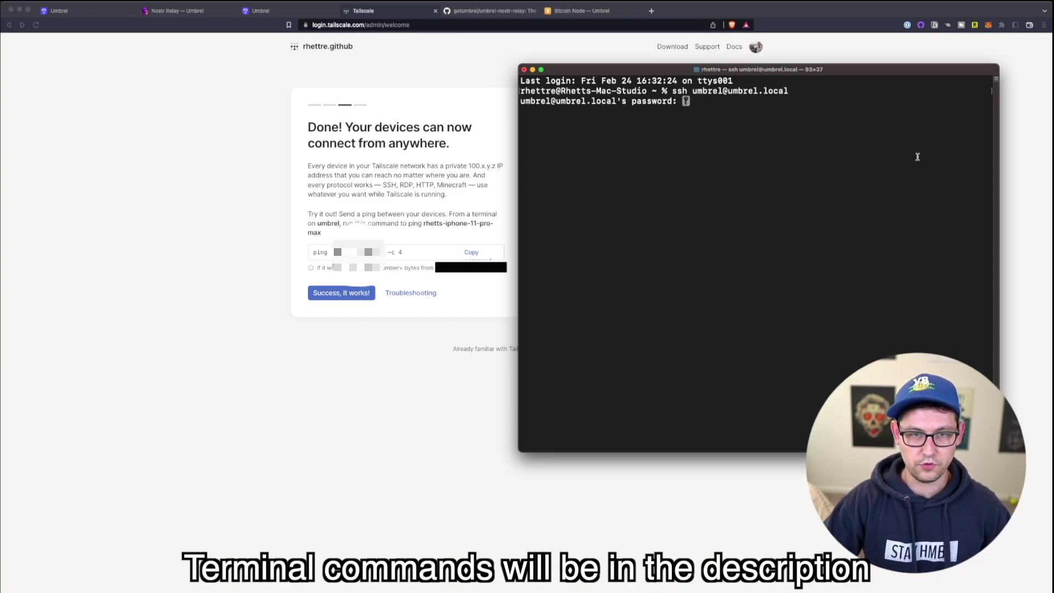
key("Return")
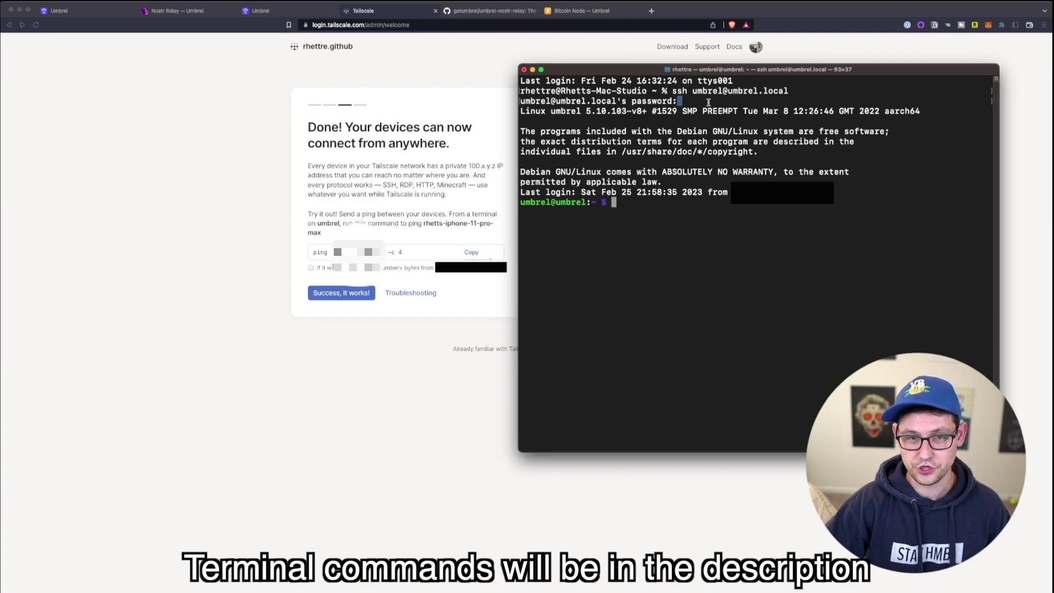
left_click_drag(708, 101, 681, 102)
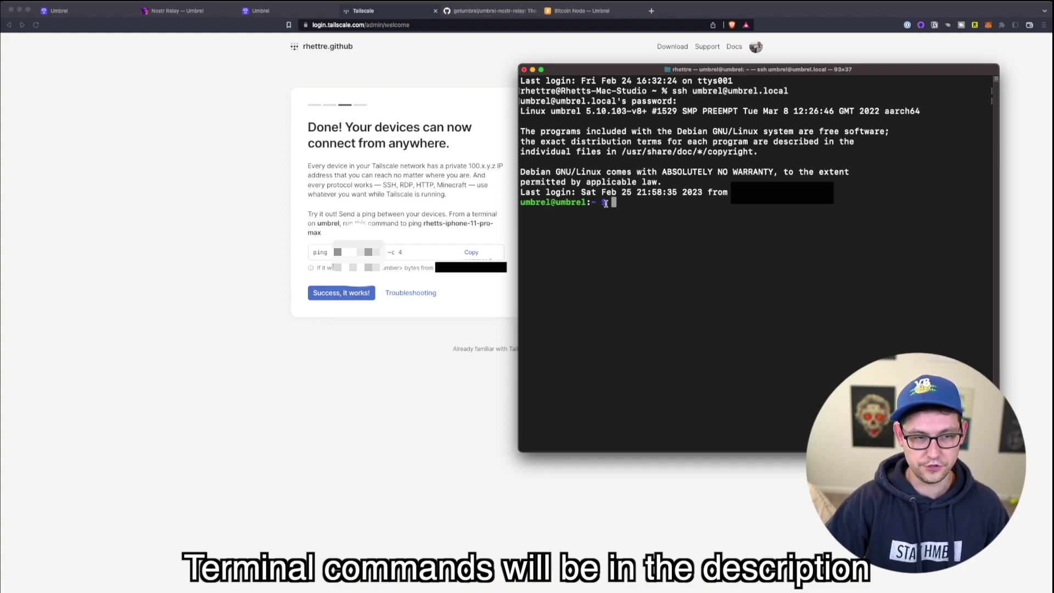
left_click(458, 258)
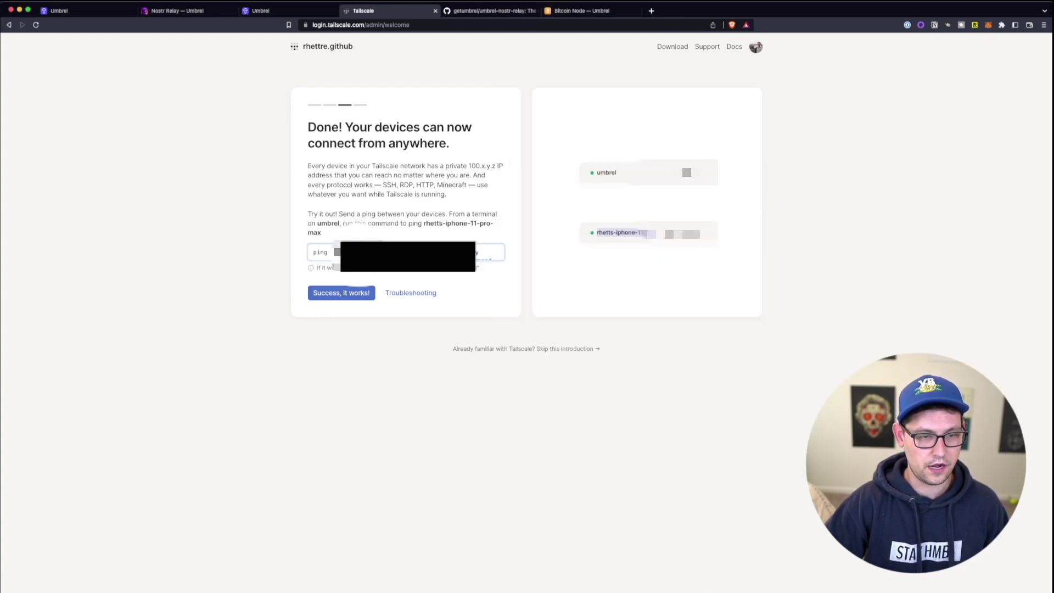
- Copy Tailscale's ping command and run it in the umbrel SSH session
left_click(479, 253)
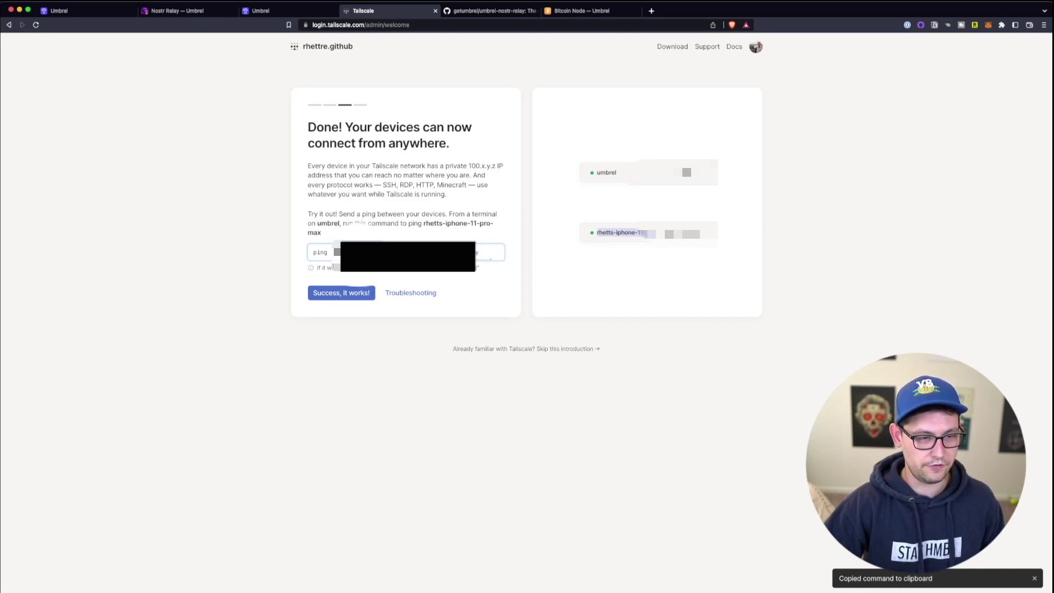
left_click_drag(310, 270, 384, 268)
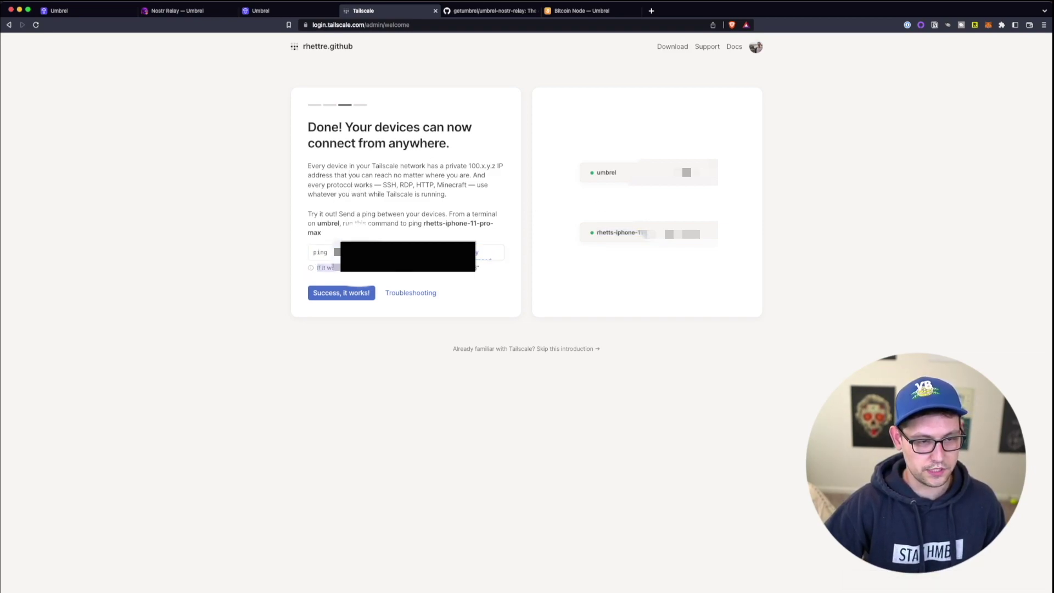
left_click(436, 271)
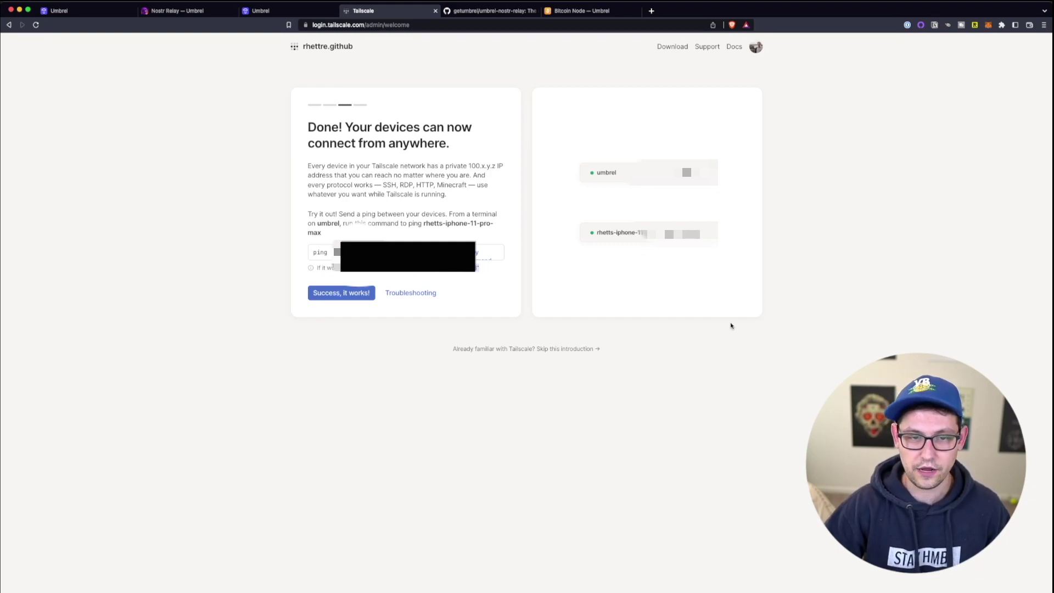
key("super+Tab")
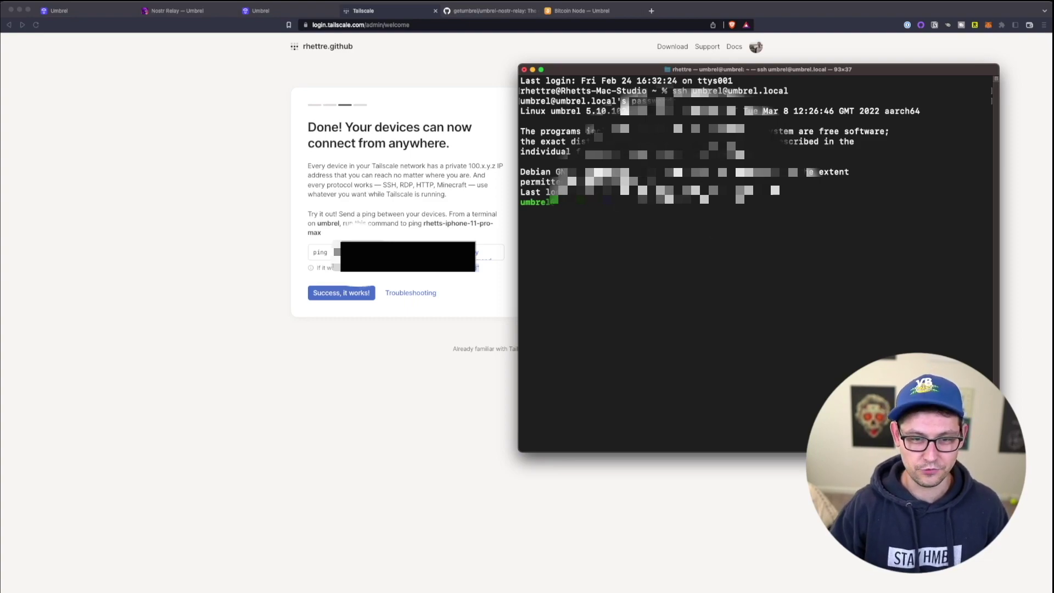
key("Return")
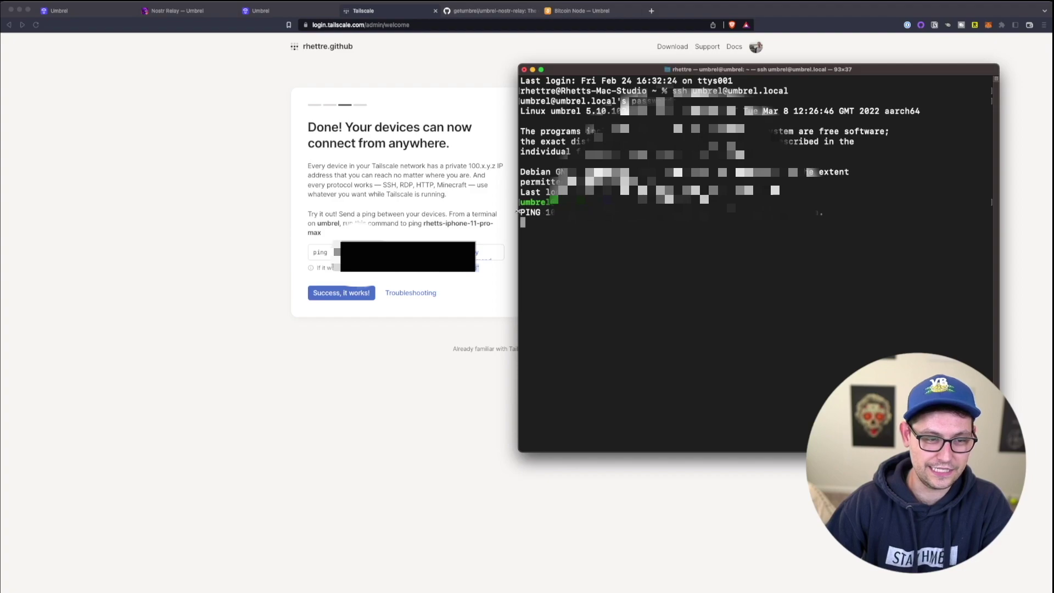
- Read the ping summary of 4 packets sent, 100% packet loss, then return to Tailscale
key("super+Tab")
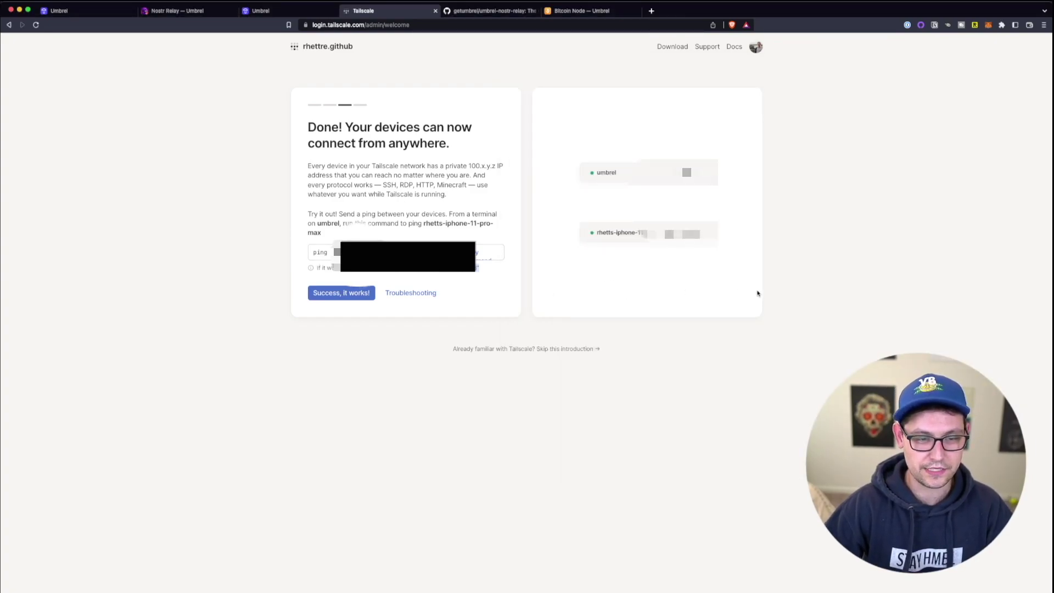
key("super+Tab")
left_click_drag(520, 243, 836, 242)
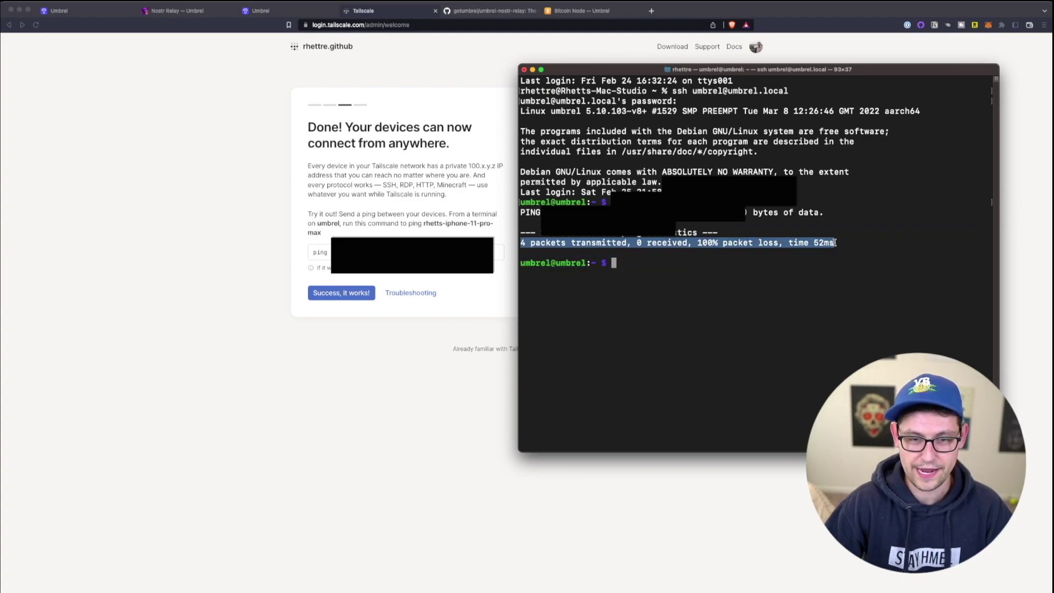
left_click(835, 243)
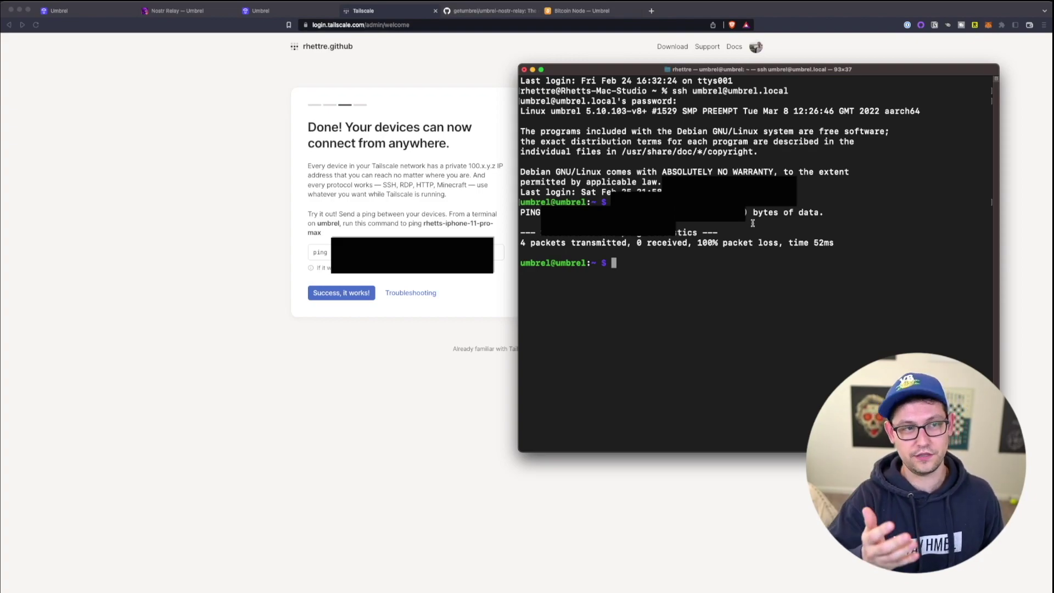
key("super+Tab")
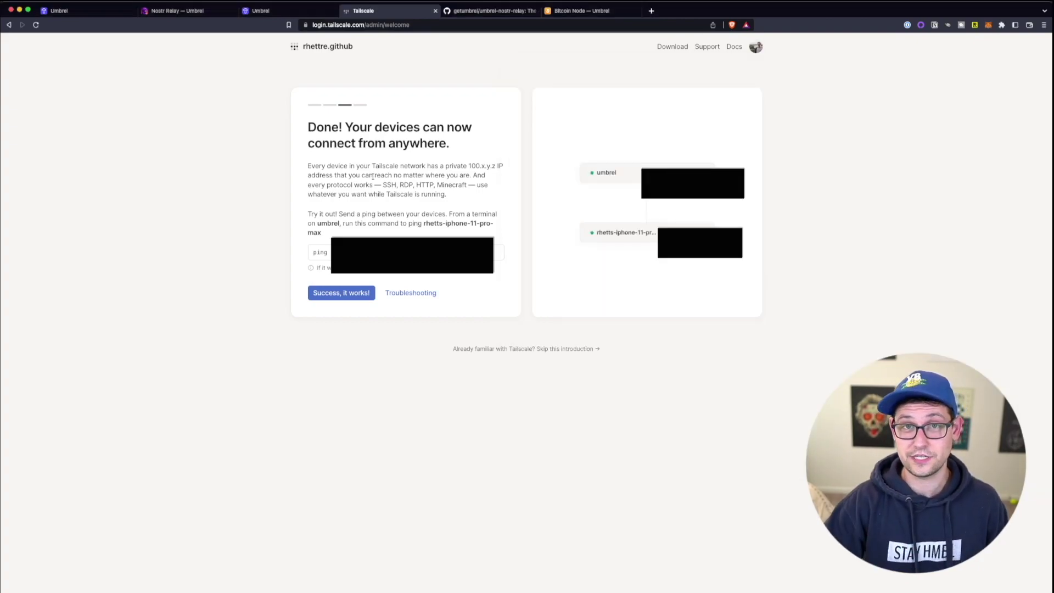
- Confirm 'Success, it works!', open Set up DNS, then switch to the Nostr Relay tab
left_click(341, 293)
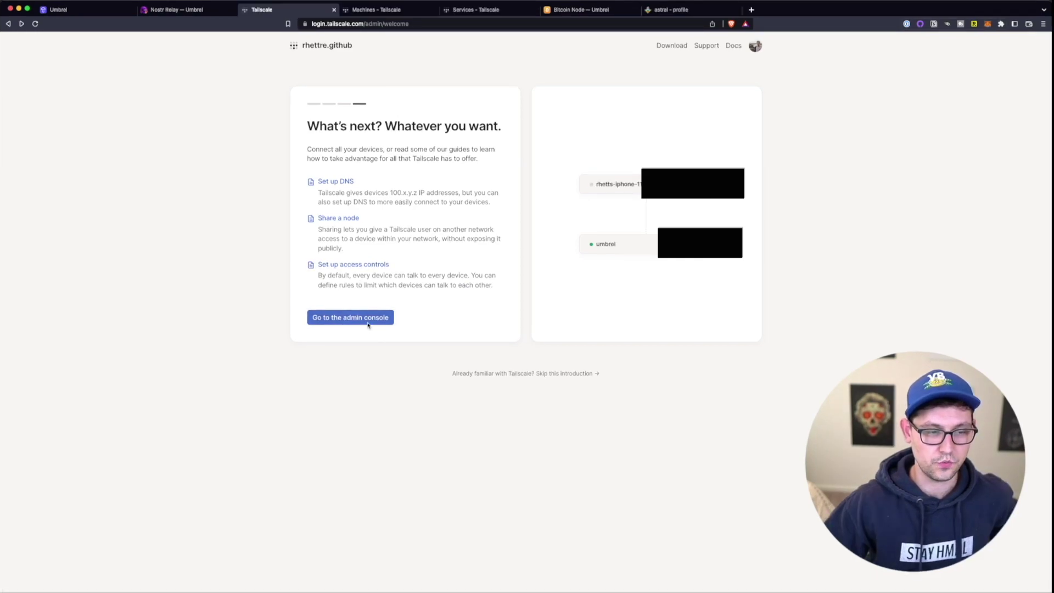
left_click(335, 183)
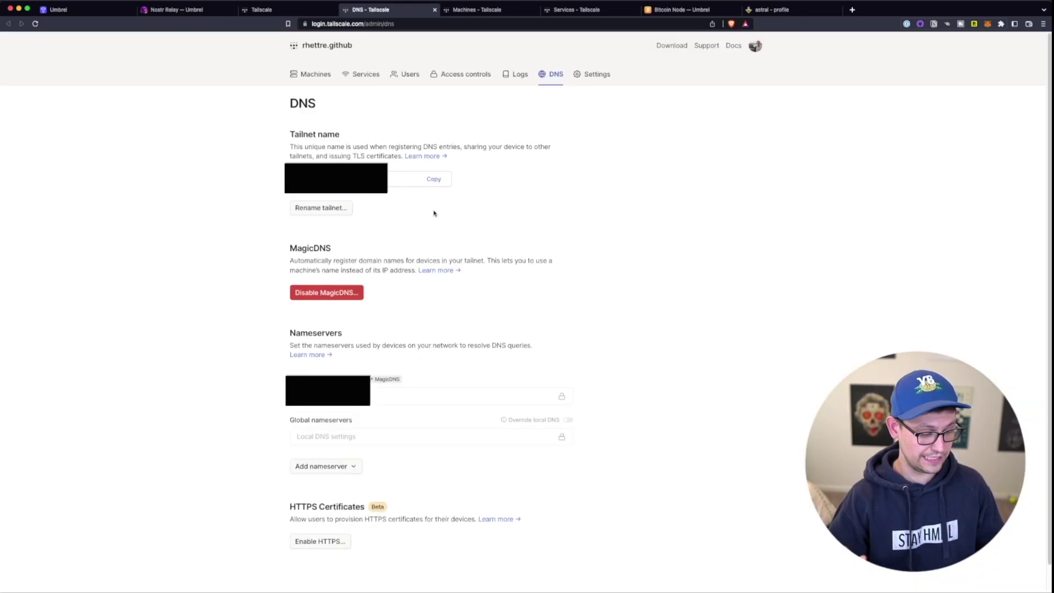
key("super+2")
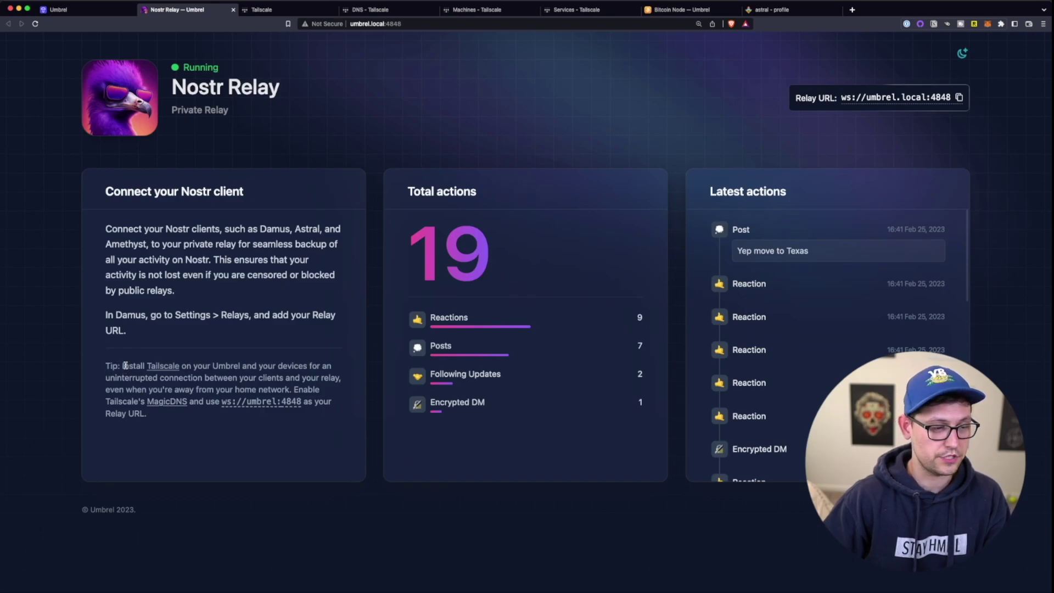
left_click_drag(115, 362, 193, 377)
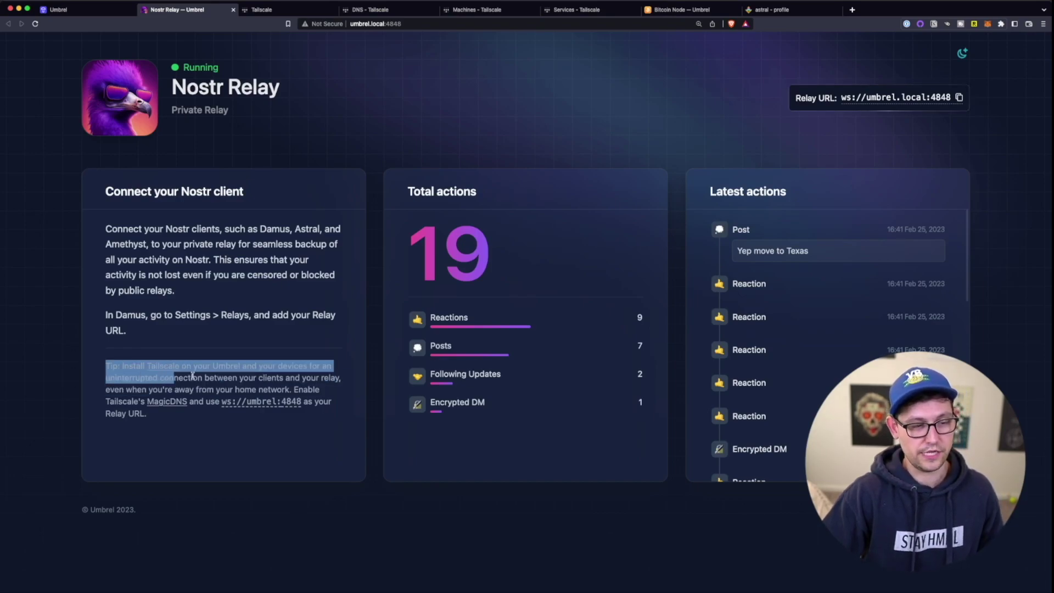
left_click(246, 387)
left_click_drag(292, 401, 224, 419)
left_click(223, 419)
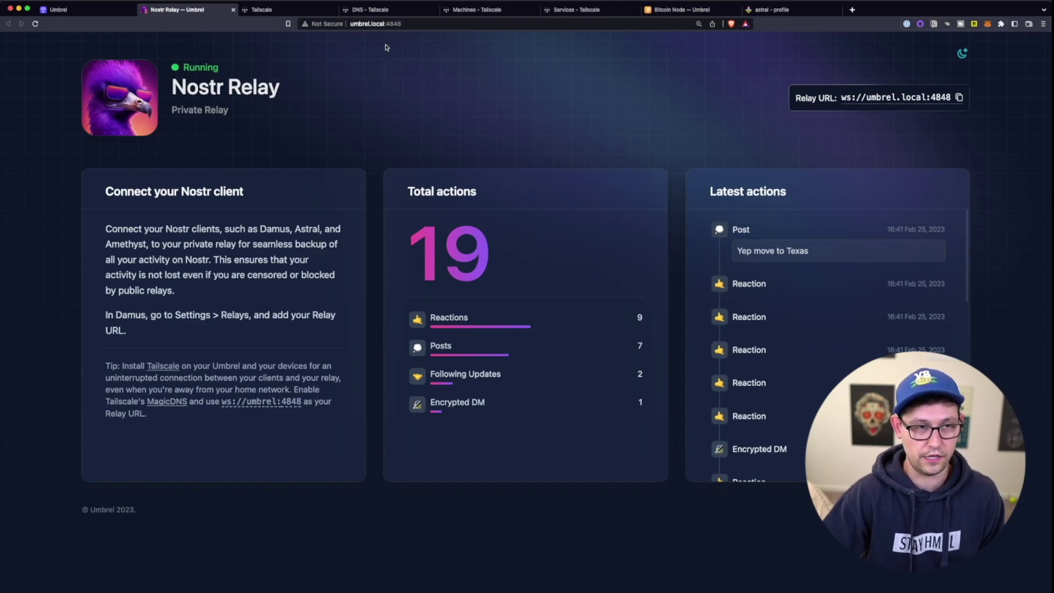
- Disable MagicDNS with confirmation, re-enable it, and go back to the Nostr Relay tab
left_click(374, 10)
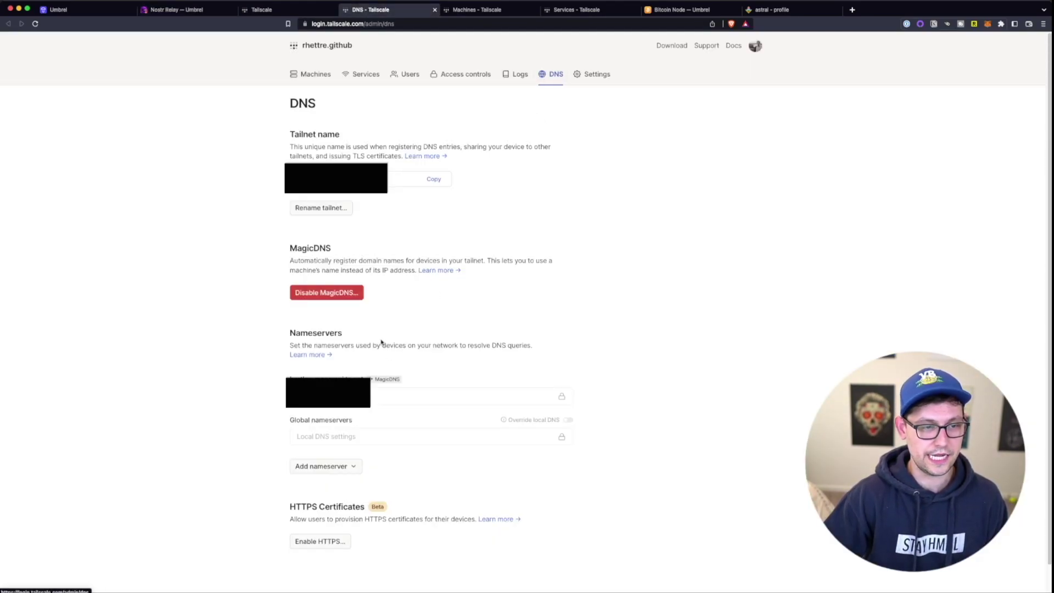
left_click(327, 294)
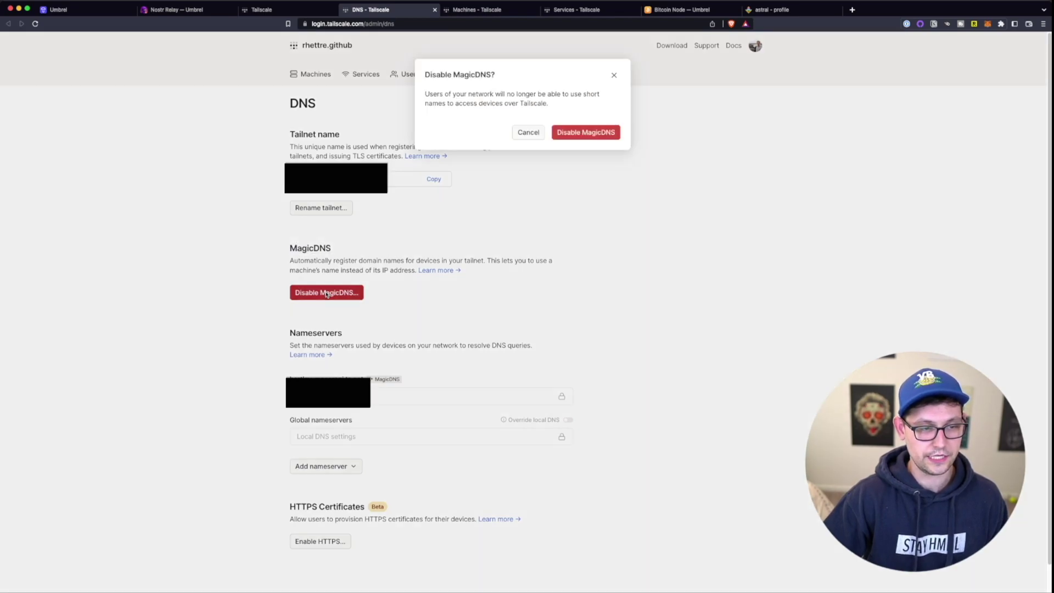
left_click(585, 132)
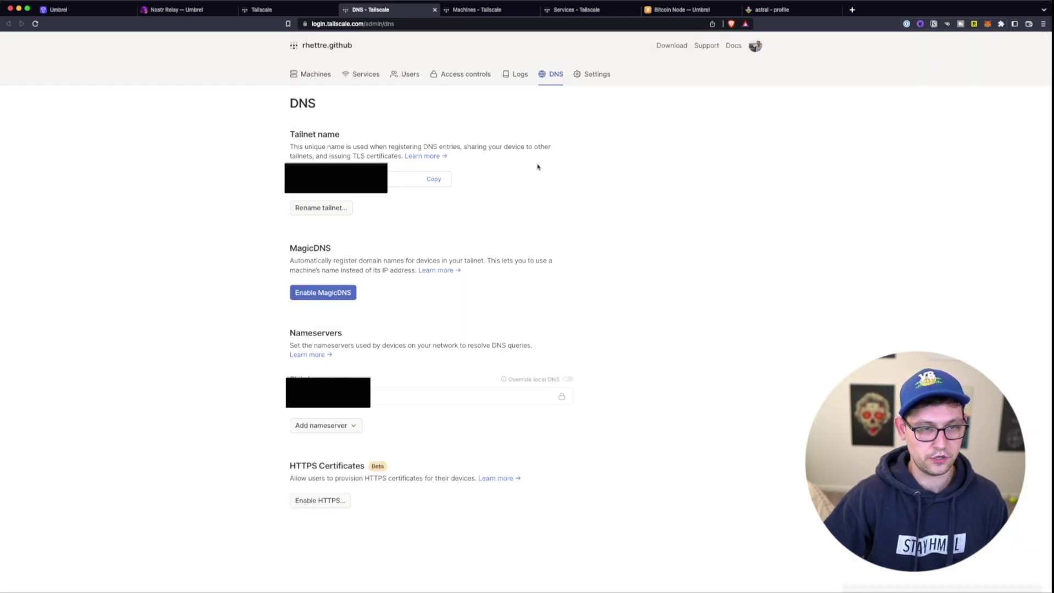
left_click(303, 293)
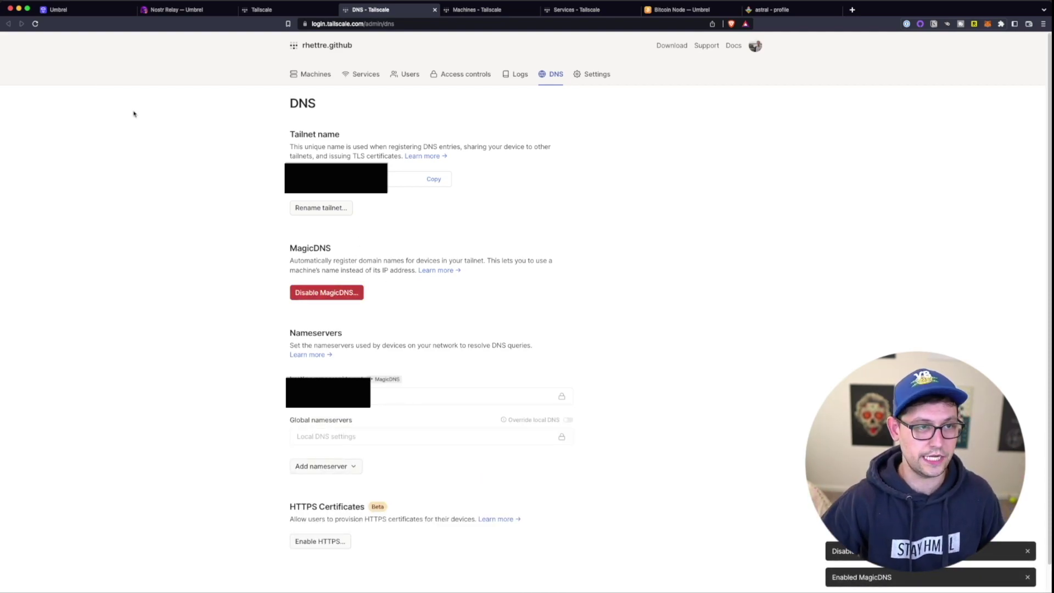
left_click(164, 11)
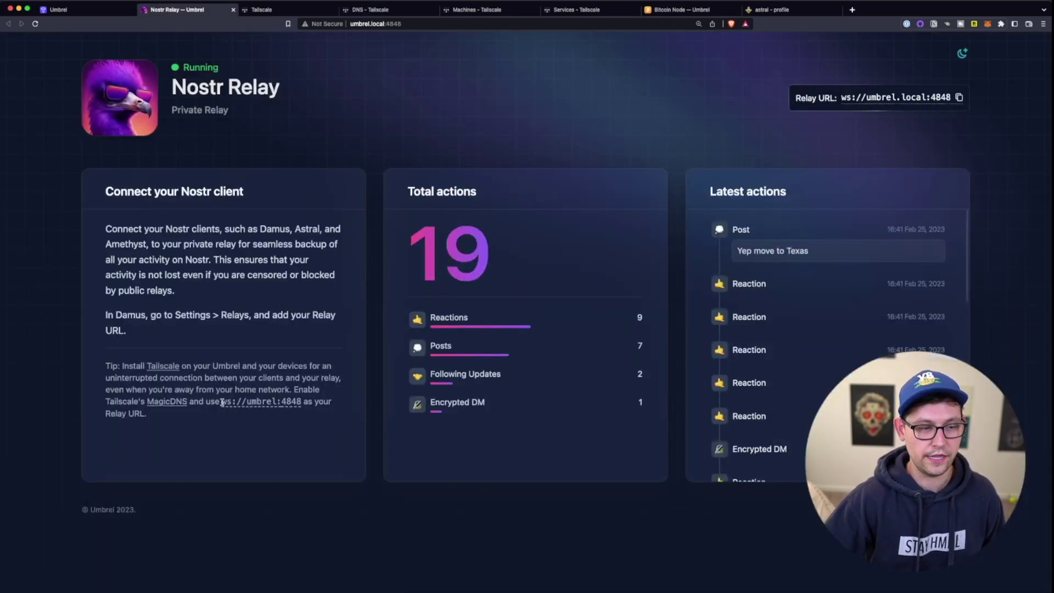
- Highlight the tip's ws://umbrel:4848 and the relay URL ws://umbrel.local:4848 to compare them
left_click_drag(222, 403, 301, 401)
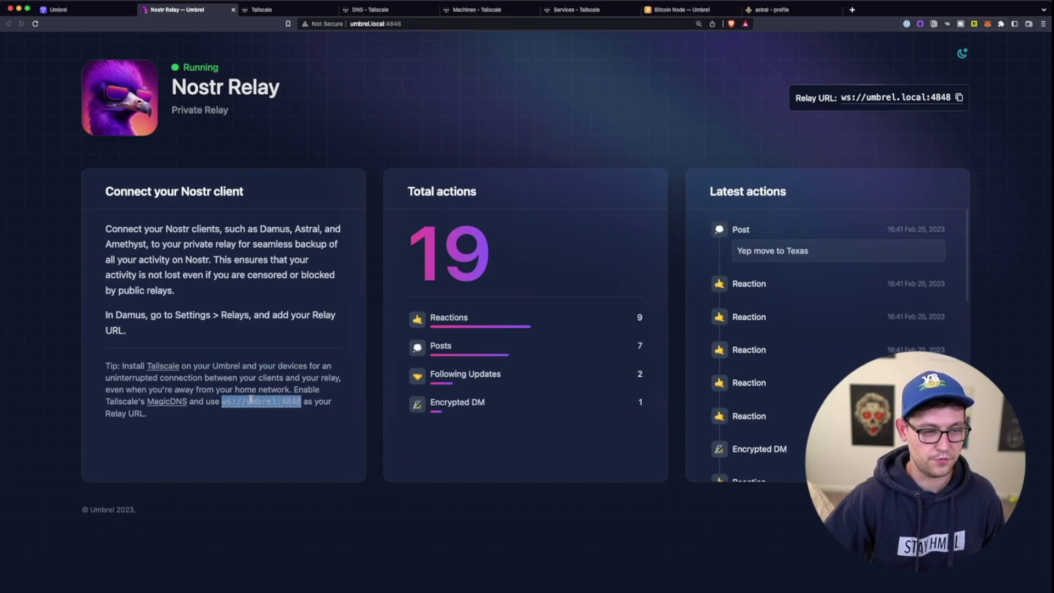
left_click(224, 399)
left_click_drag(224, 400, 301, 401)
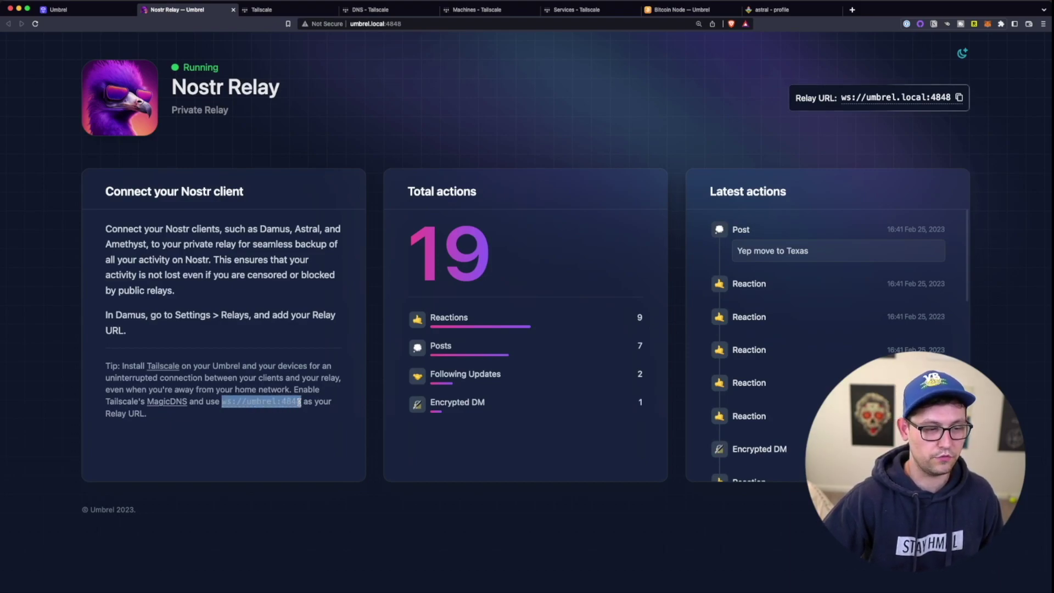
left_click(378, 10)
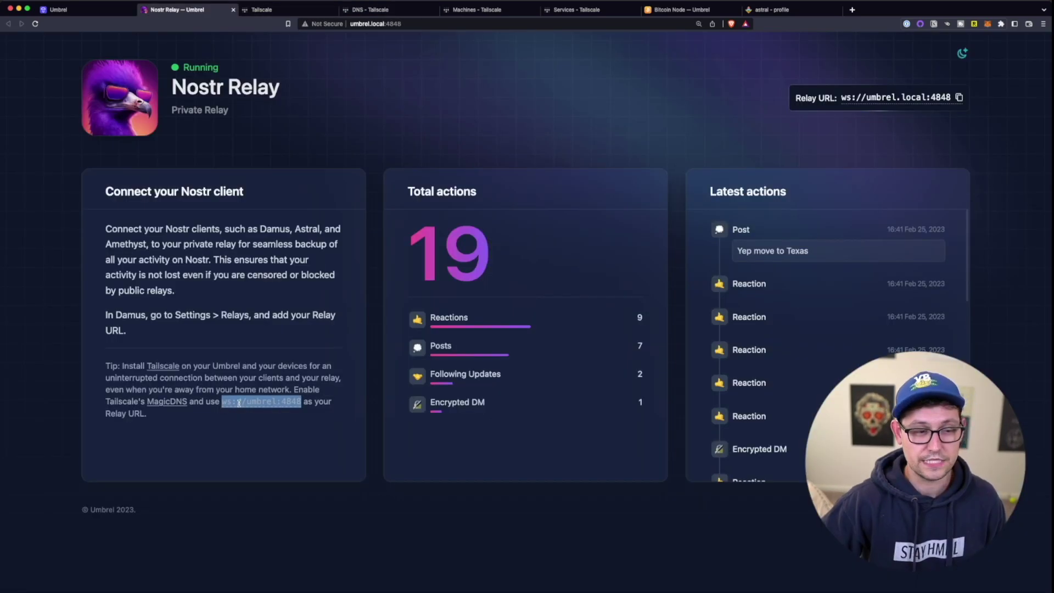
left_click_drag(221, 401, 303, 405)
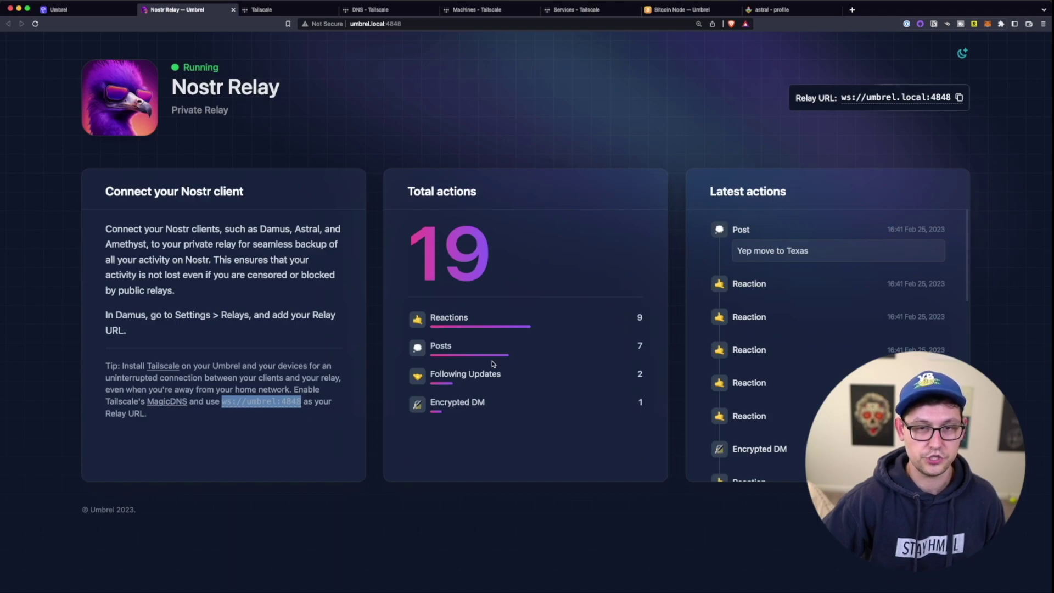
left_click_drag(841, 98, 953, 99)
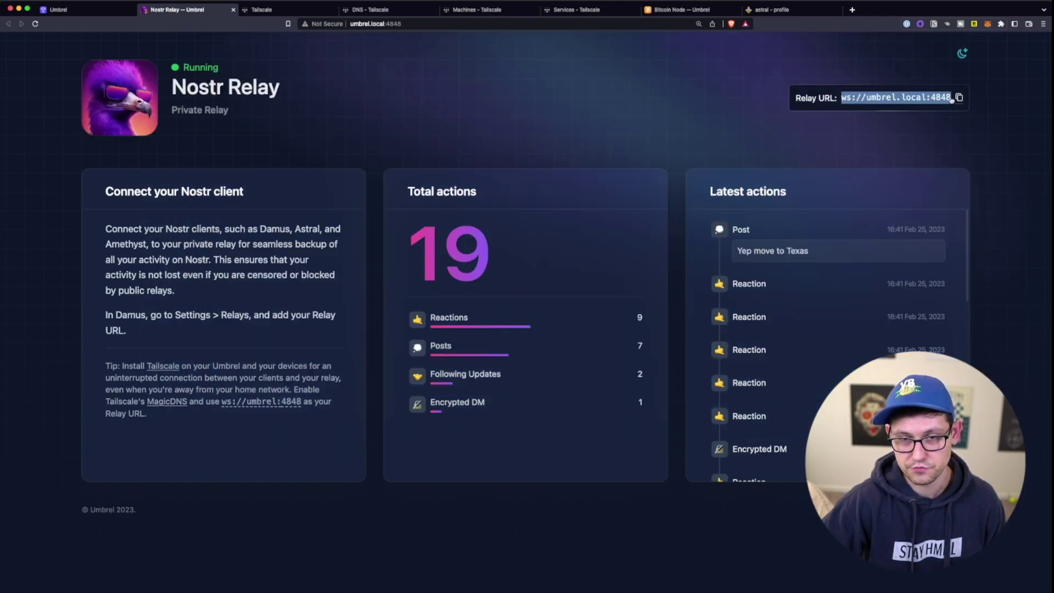
left_click(942, 95)
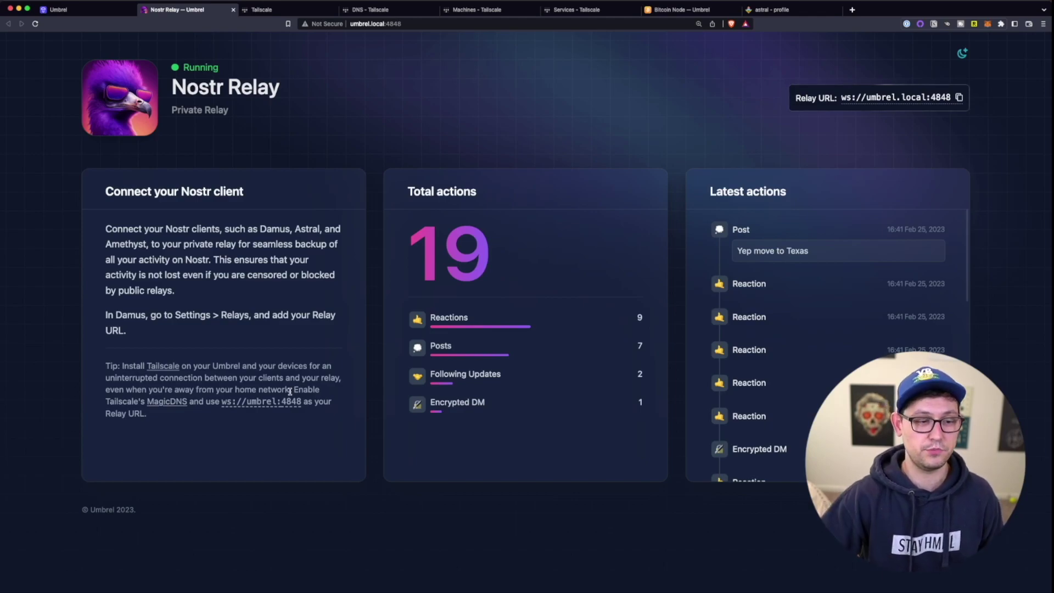
- Contrast umbrel.local in the relay URL with the umbrel hostname in the tip address
left_click_drag(846, 97, 952, 97)
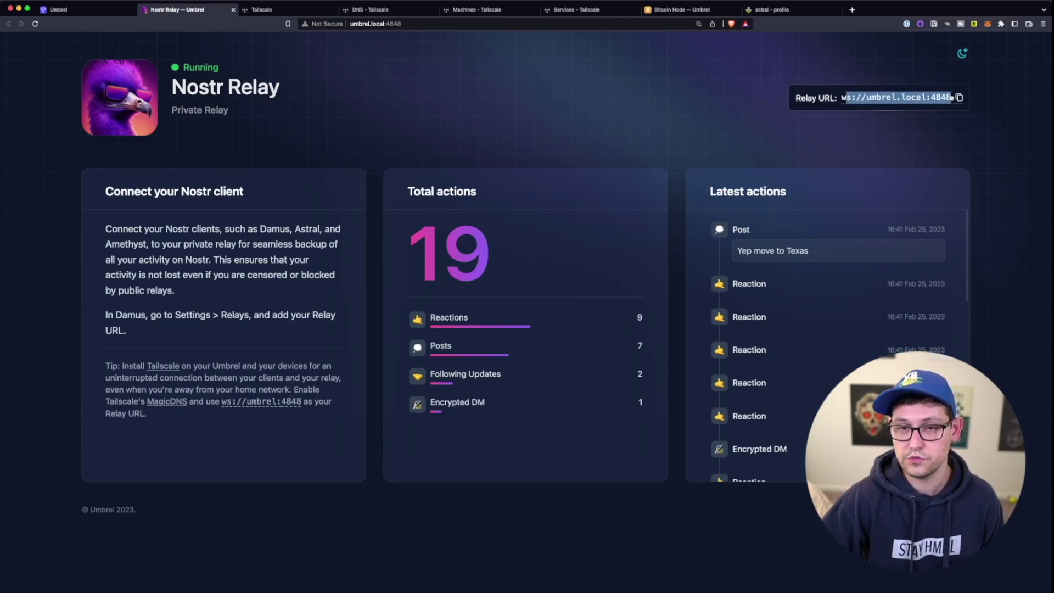
left_click(875, 97)
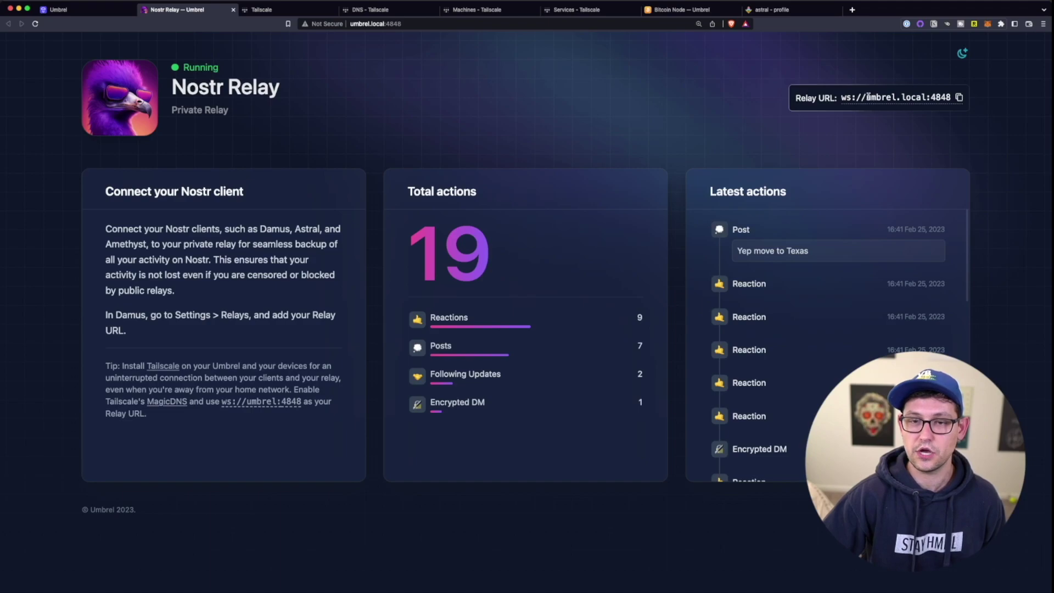
left_click_drag(866, 97, 929, 97)
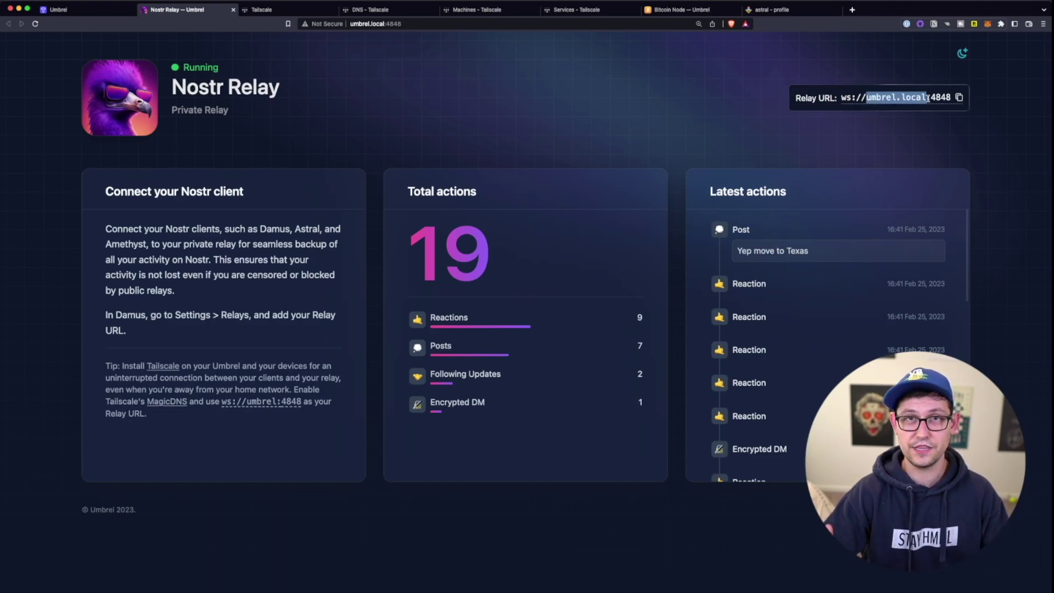
left_click_drag(222, 401, 305, 401)
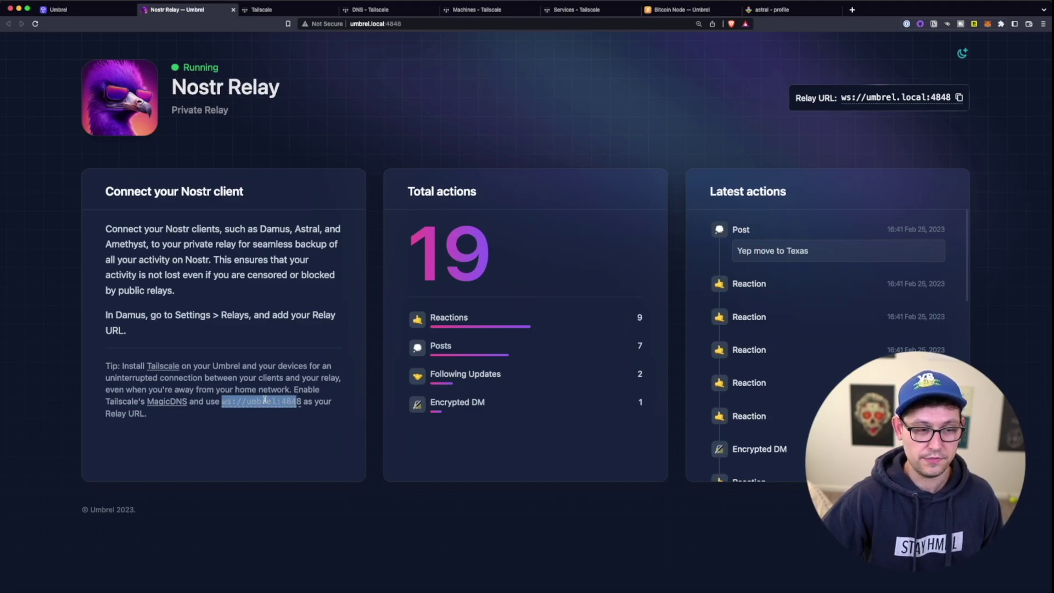
left_click_drag(222, 402, 277, 401)
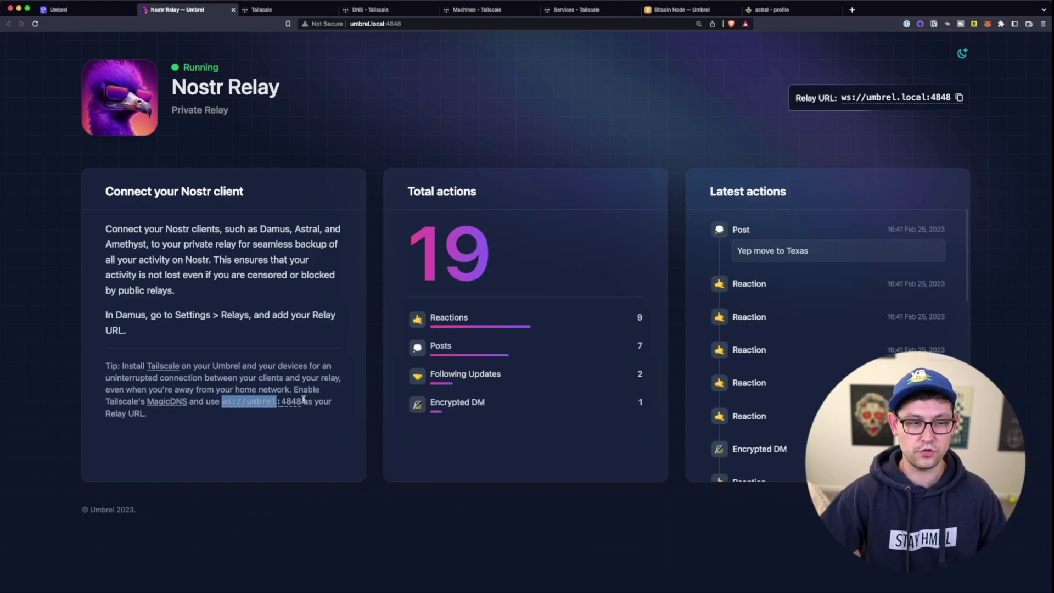
left_click(301, 403)
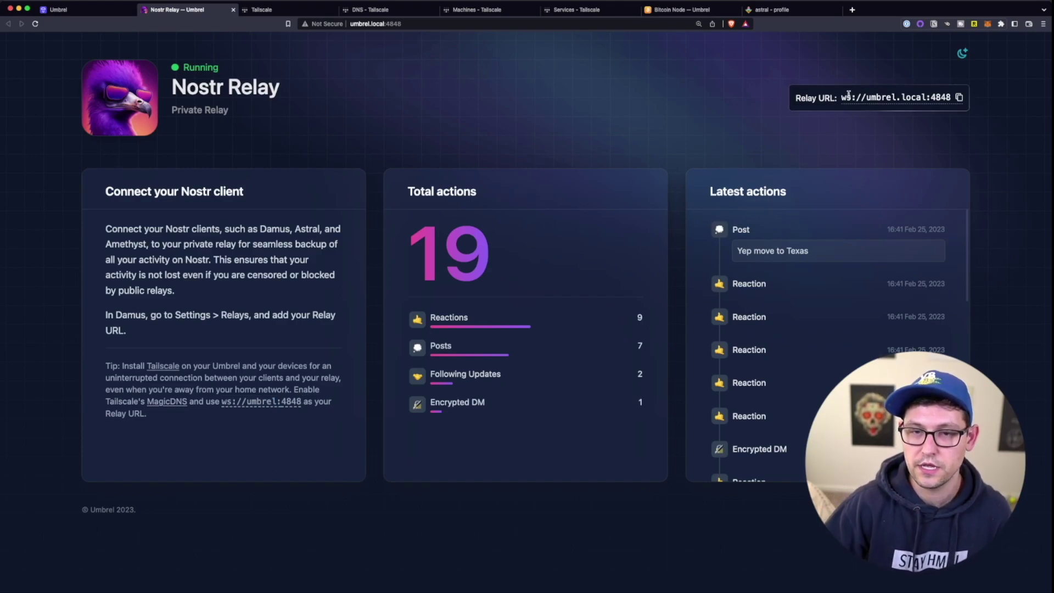
left_click_drag(846, 97, 942, 113)
left_click(940, 115)
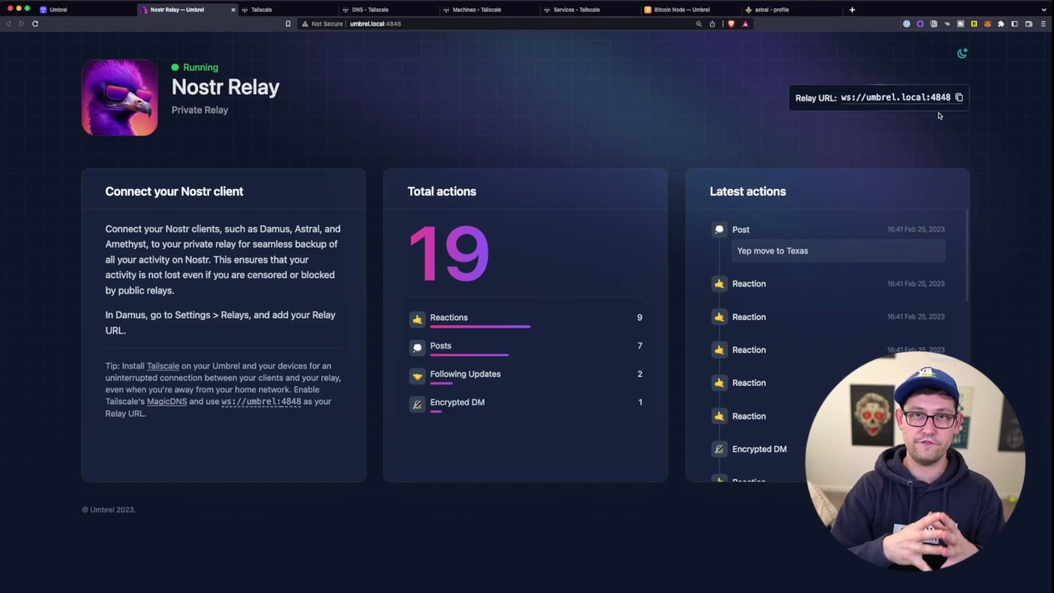
left_click_drag(222, 401, 304, 403)
left_click(302, 396)
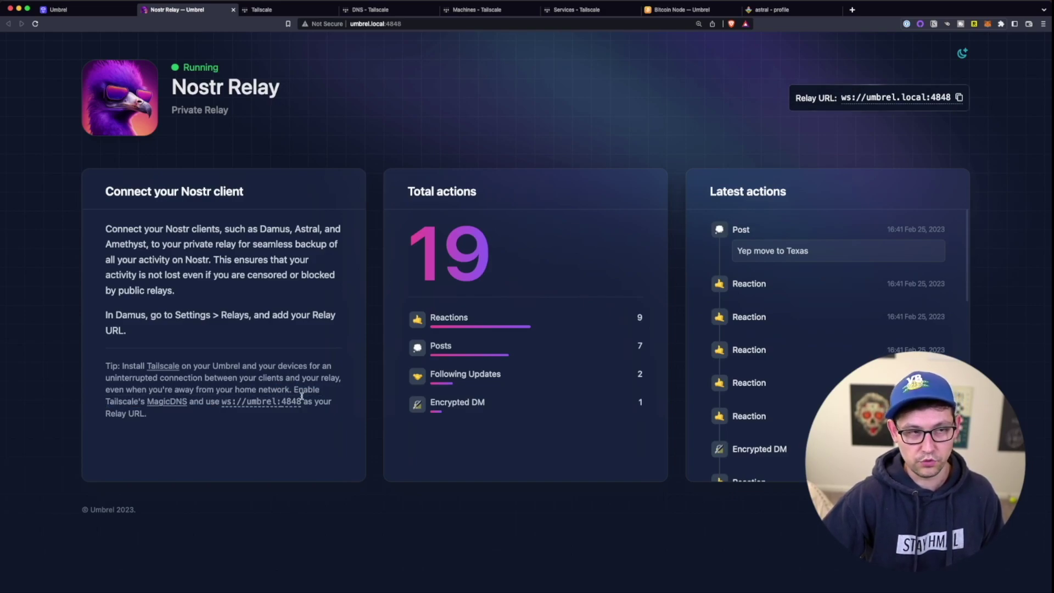
- Check the Tailscale Machines list, confirming the iPhone and umbrel are both connected
left_click(308, 11)
left_click(348, 12)
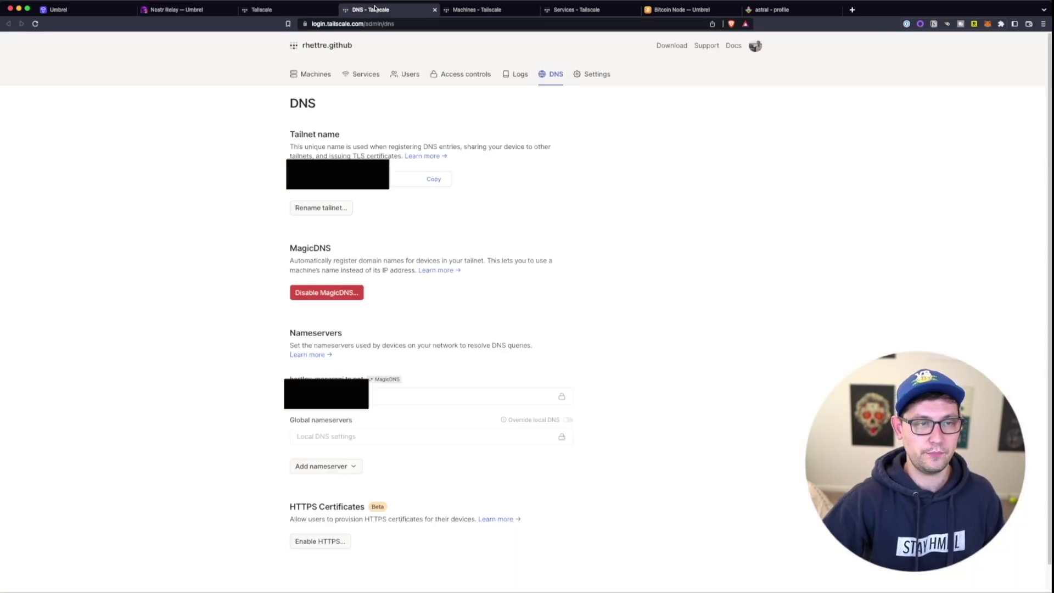
left_click(311, 74)
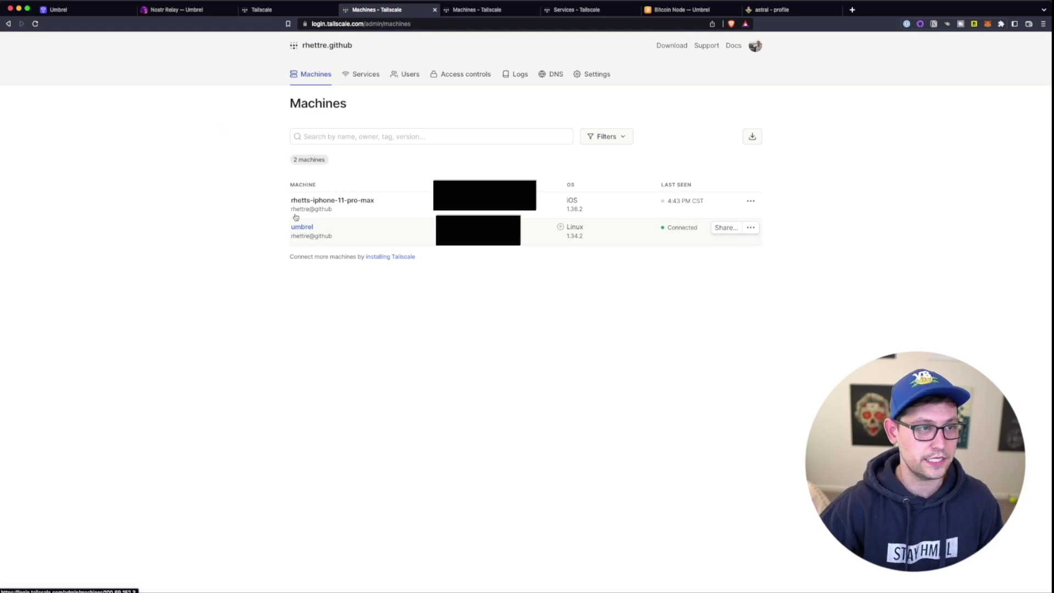
- Back on the Nostr Relay dashboard, point out the umbrel hostname in ws://umbrel:4848
left_click(178, 10)
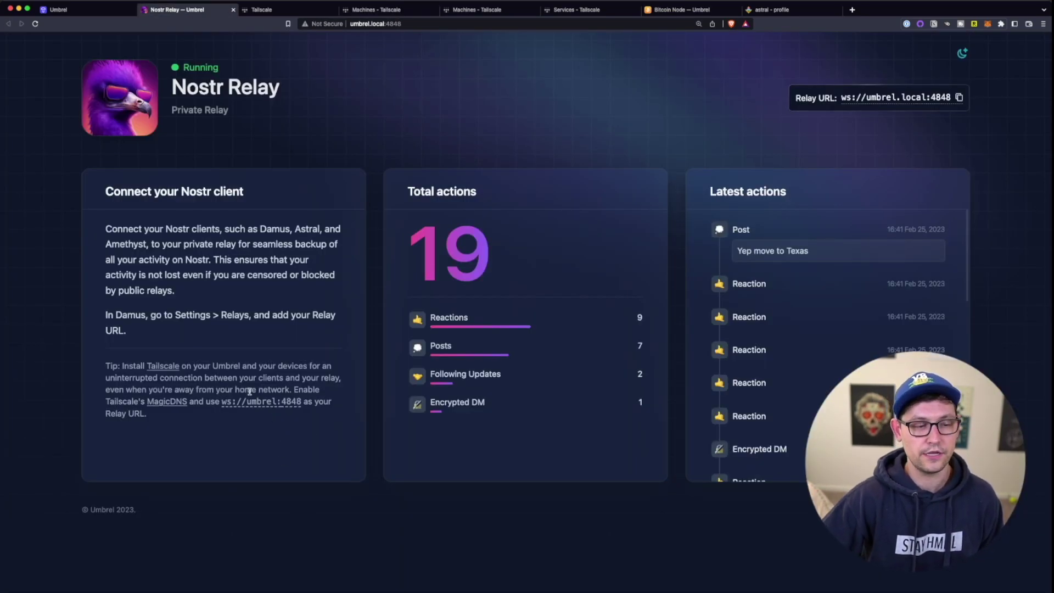
left_click_drag(225, 402, 303, 401)
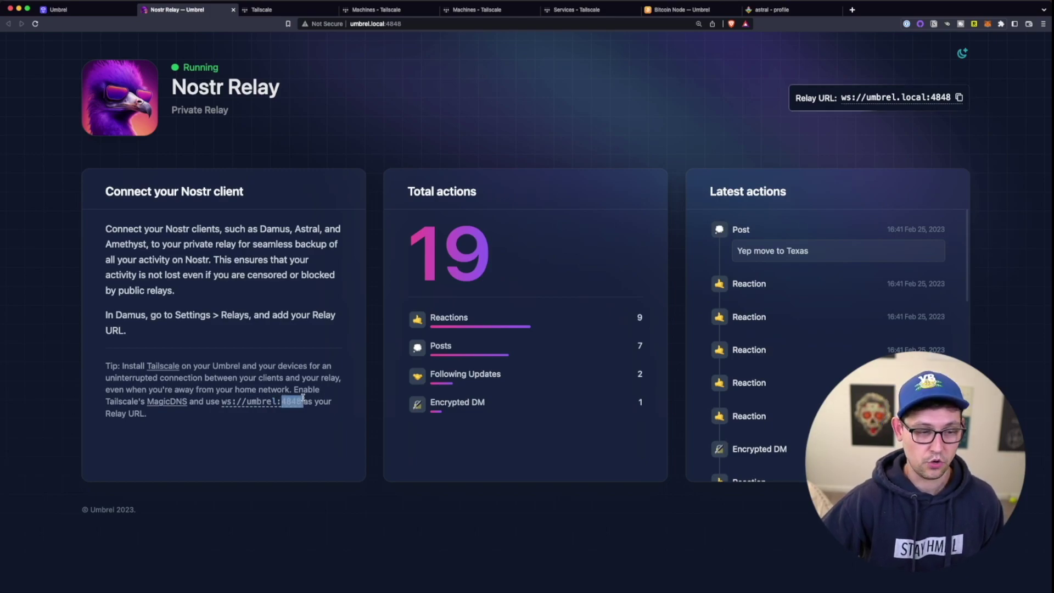
left_click(300, 397)
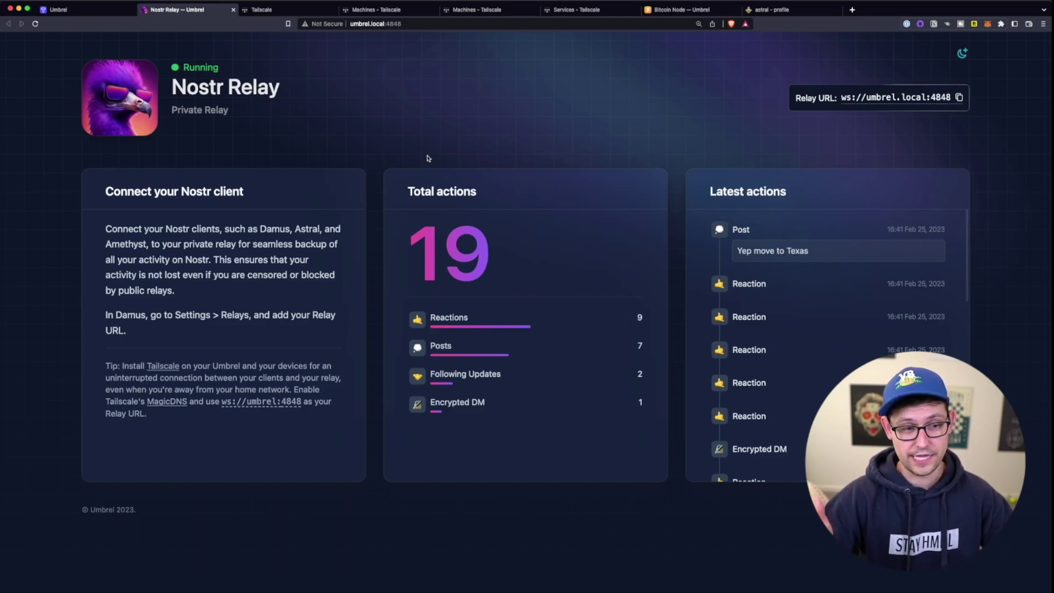
- Copy ws://umbrel:4848 from the Tailscale tip using the right-click menu
left_click_drag(221, 401, 301, 401)
right_click(296, 397)
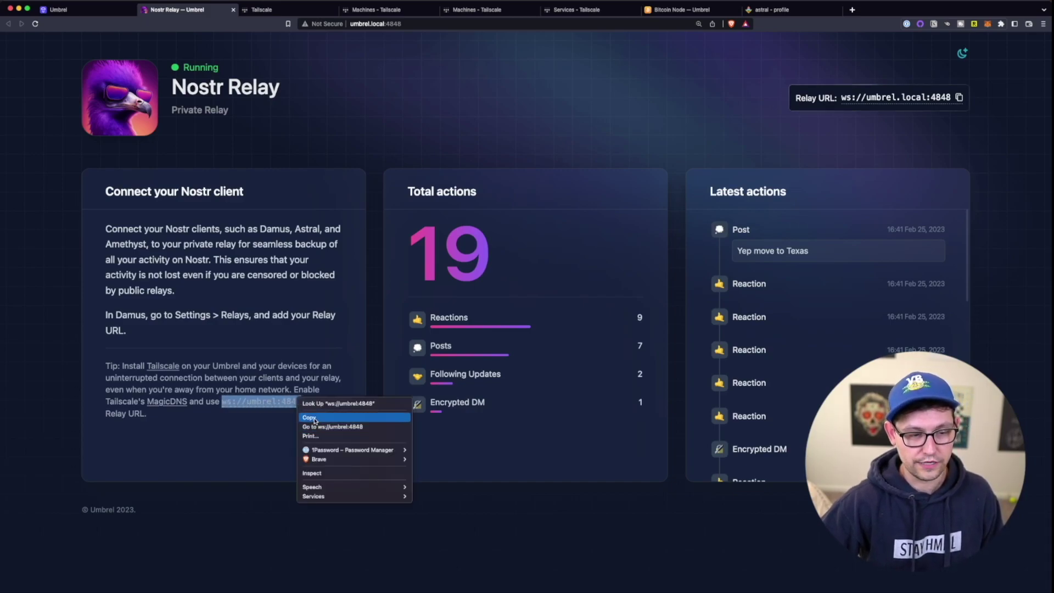
left_click(310, 425)
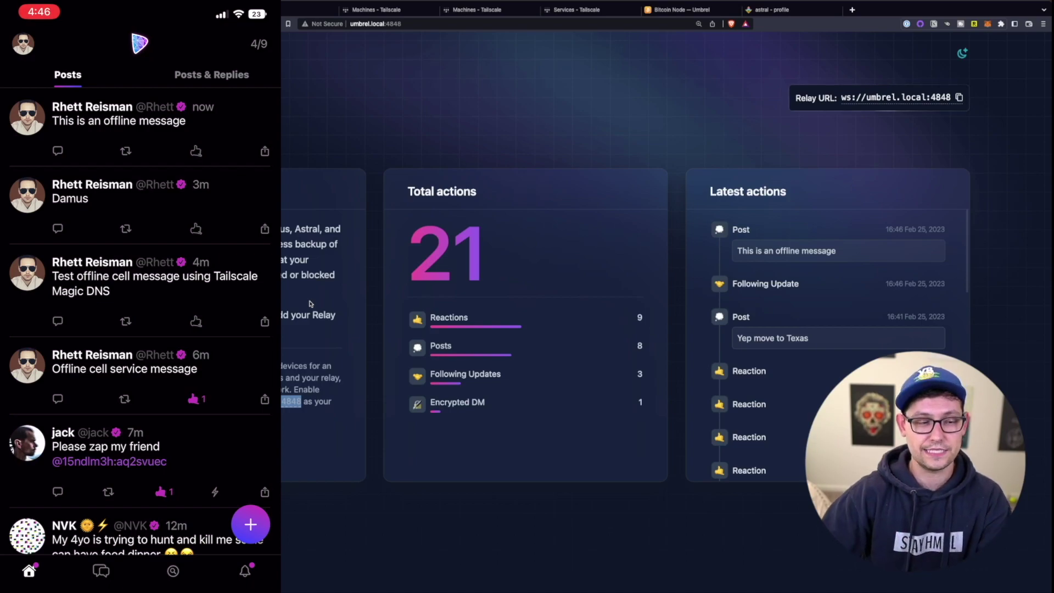
right_click(283, 400)
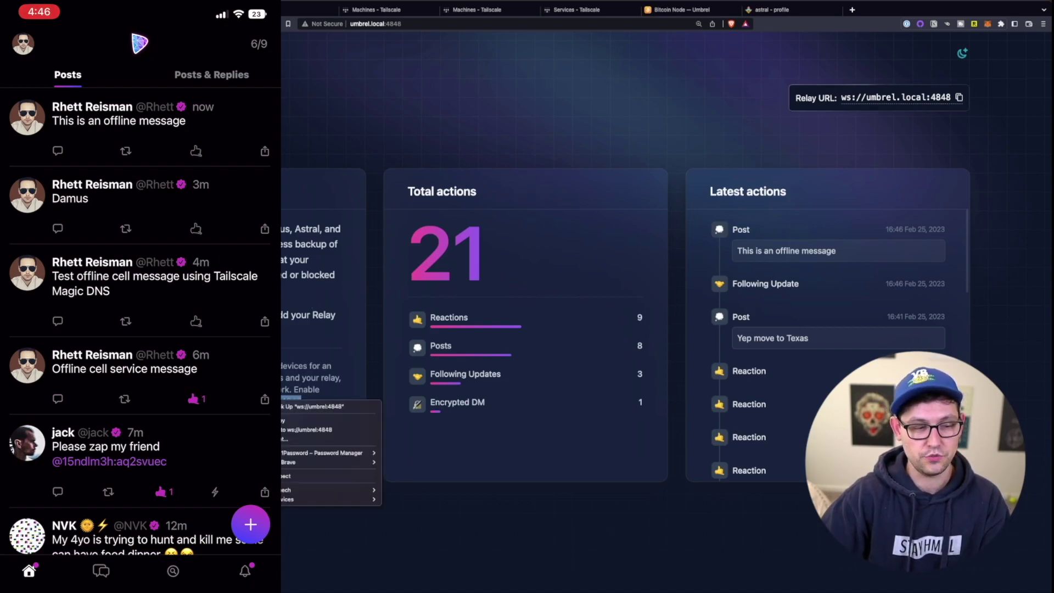
left_click(281, 443)
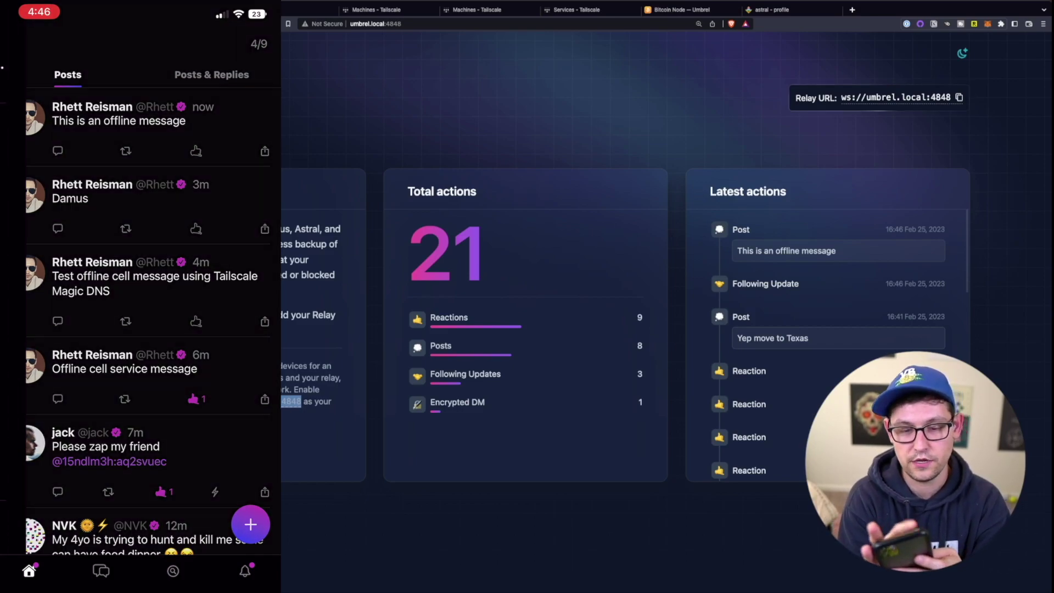
- In Damus's Relays list, paste and add ws://umbrel:4848 as a new relay
left_click(33, 44)
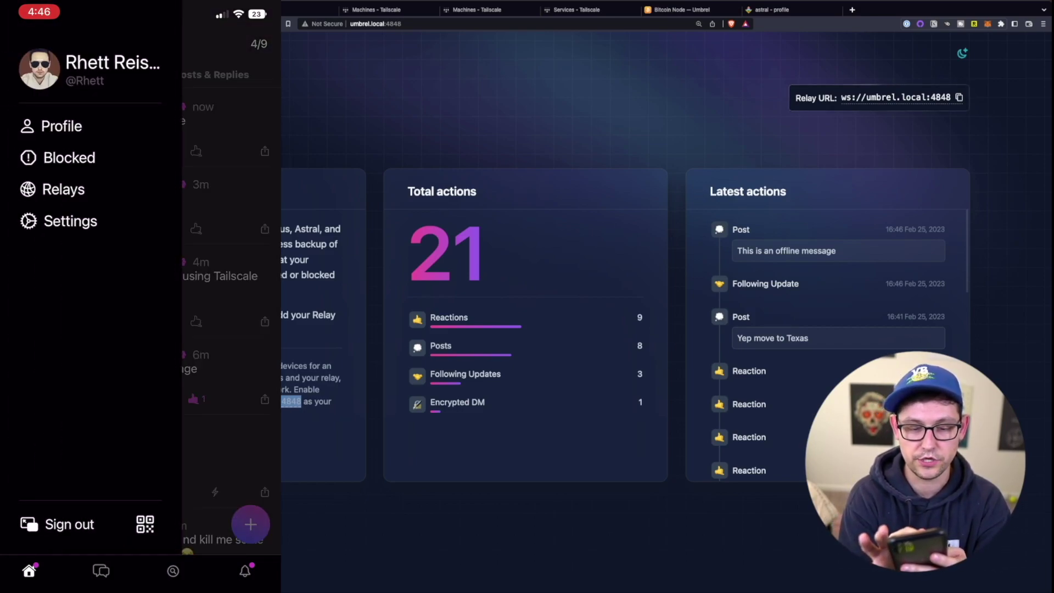
left_click(63, 190)
left_click(248, 76)
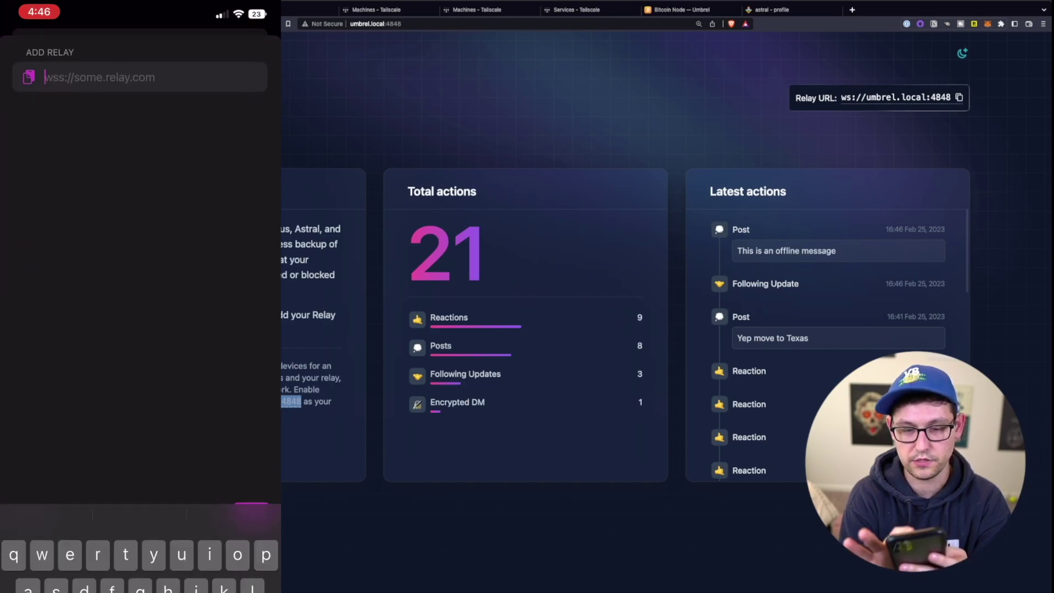
left_click(29, 77)
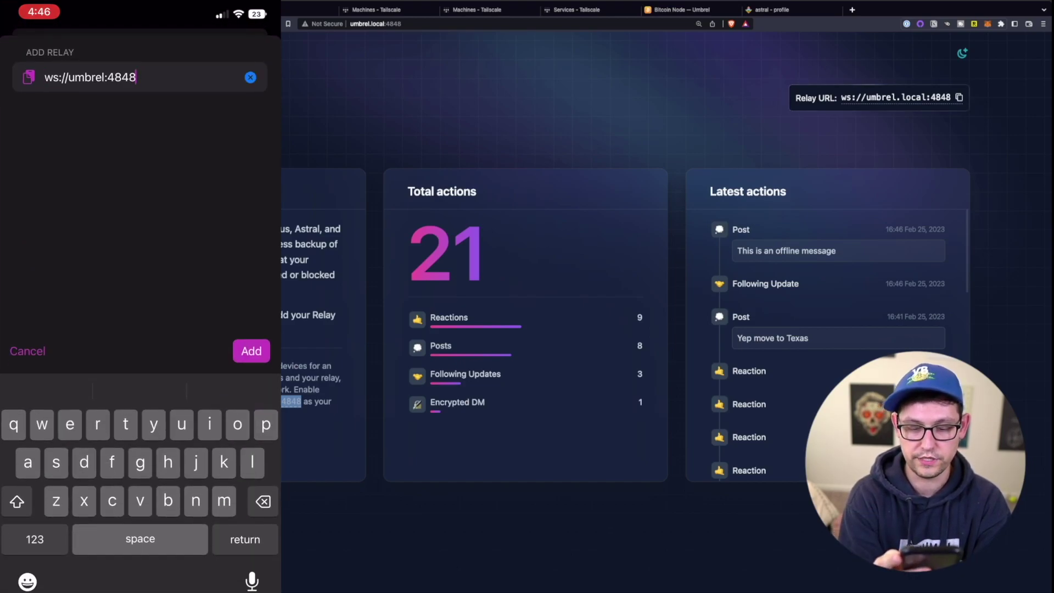
left_click(251, 351)
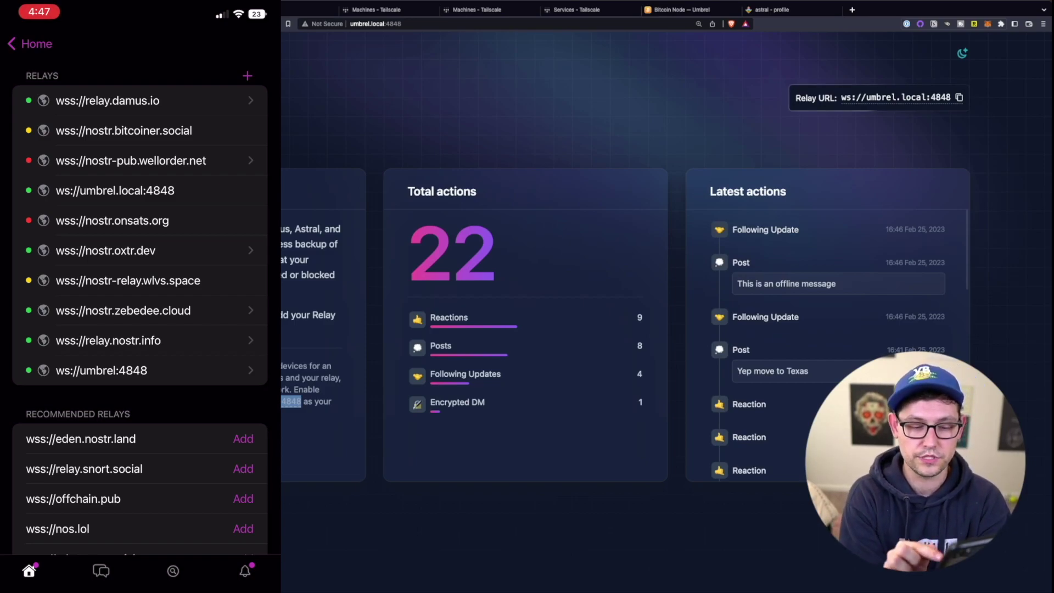
- Review the ws://umbrel.local:4848 and ws://umbrel:4848 relays, keeping both
mouse_move(138, 191)
left_mouse_down()
mouse_move(96, 190)
mouse_move(129, 190)
left_mouse_up()
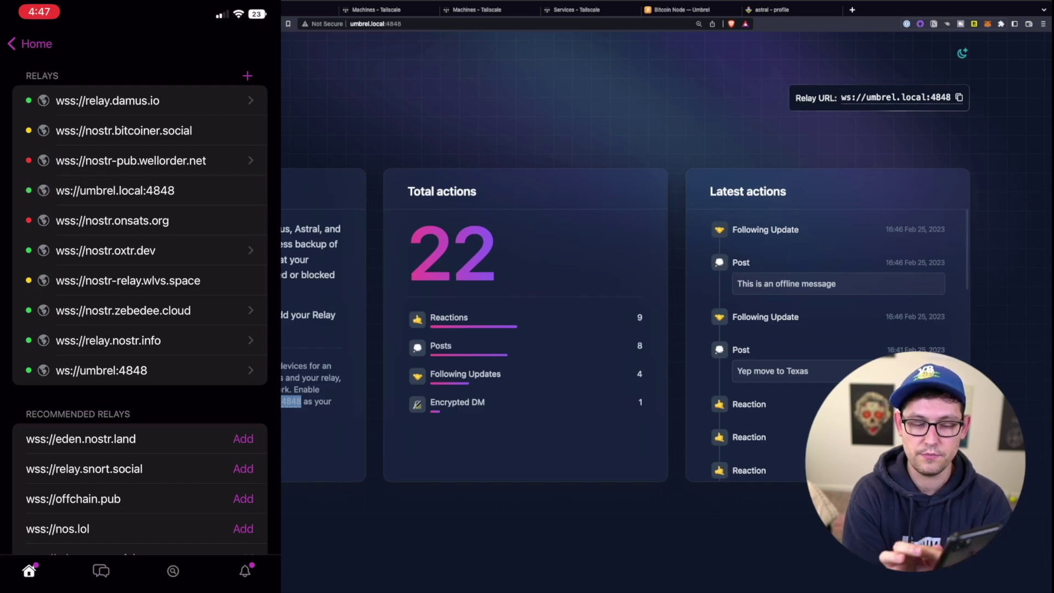
mouse_move(137, 370)
left_mouse_down()
mouse_move(124, 370)
mouse_move(150, 370)
mouse_move(99, 370)
mouse_move(137, 370)
left_mouse_up()
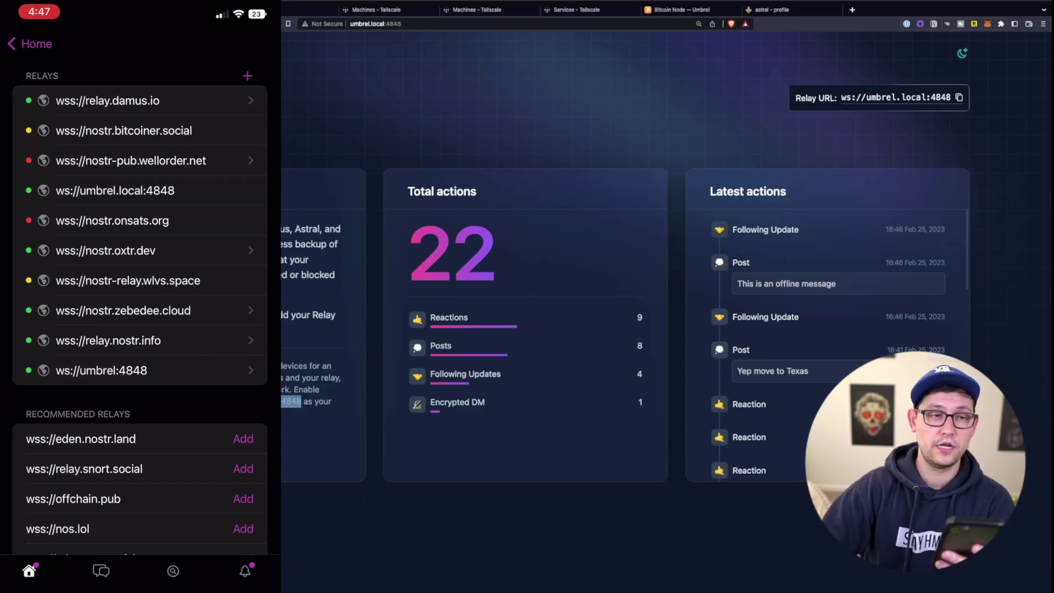
left_click(377, 9)
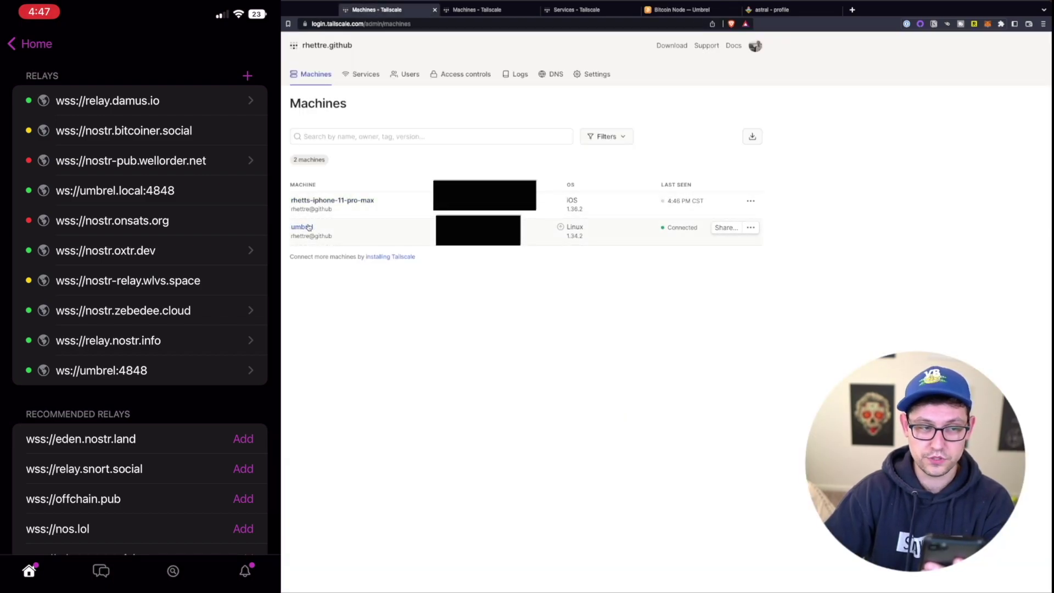
- Return to the Nostr Relay dashboard, now at 29 actions with 10 Posts and 3 Encrypted DMs
key("ctrl+shift+Tab")
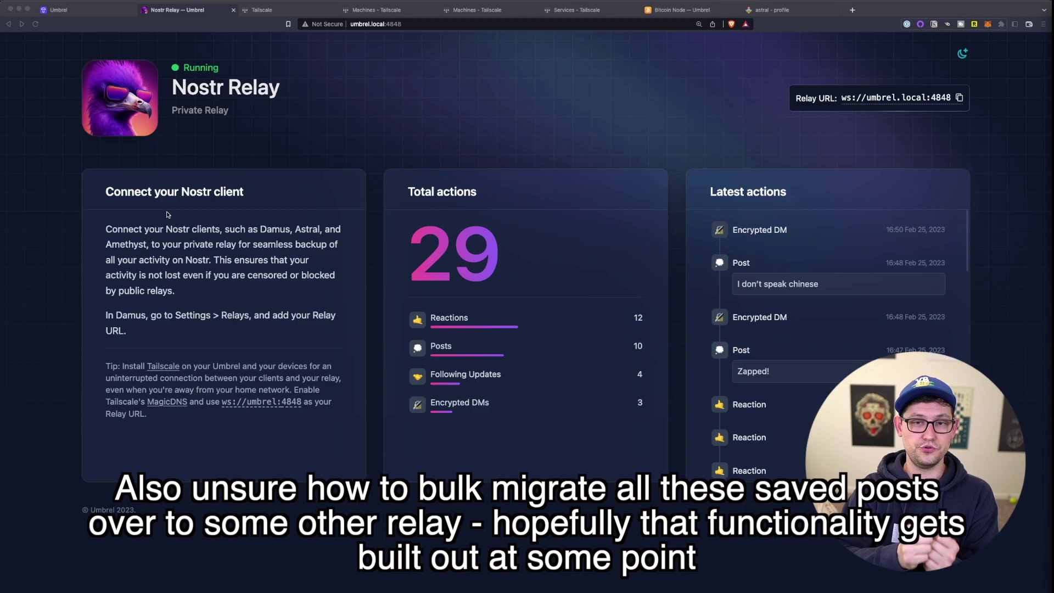
- Refresh the Nostr Relay dashboard and highlight the relay address ws://umbrel:4848 in its tip
key("super+Tab")
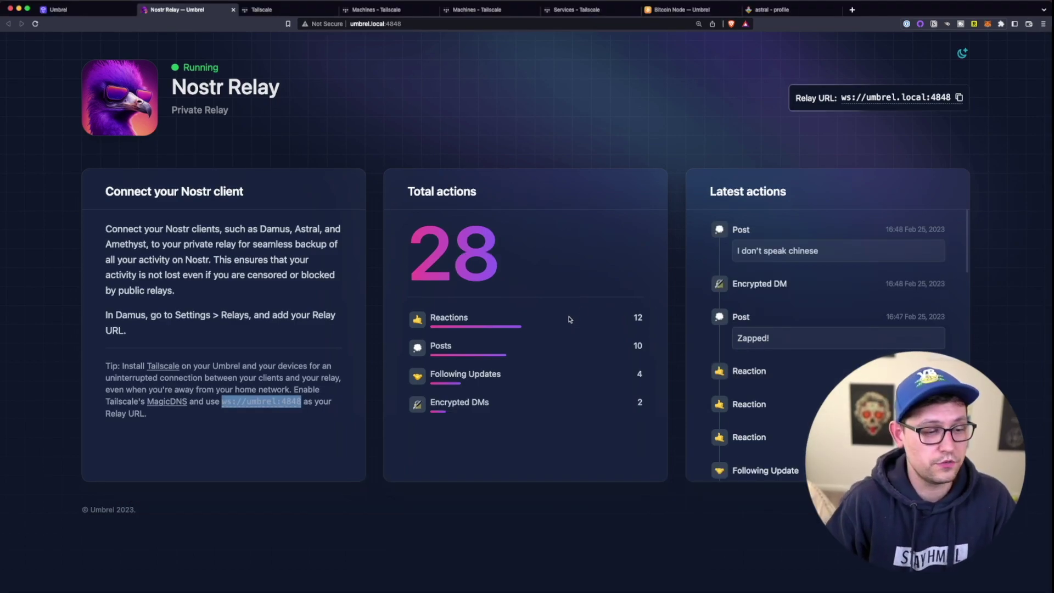
left_click(313, 440)
left_click_drag(222, 402, 300, 402)
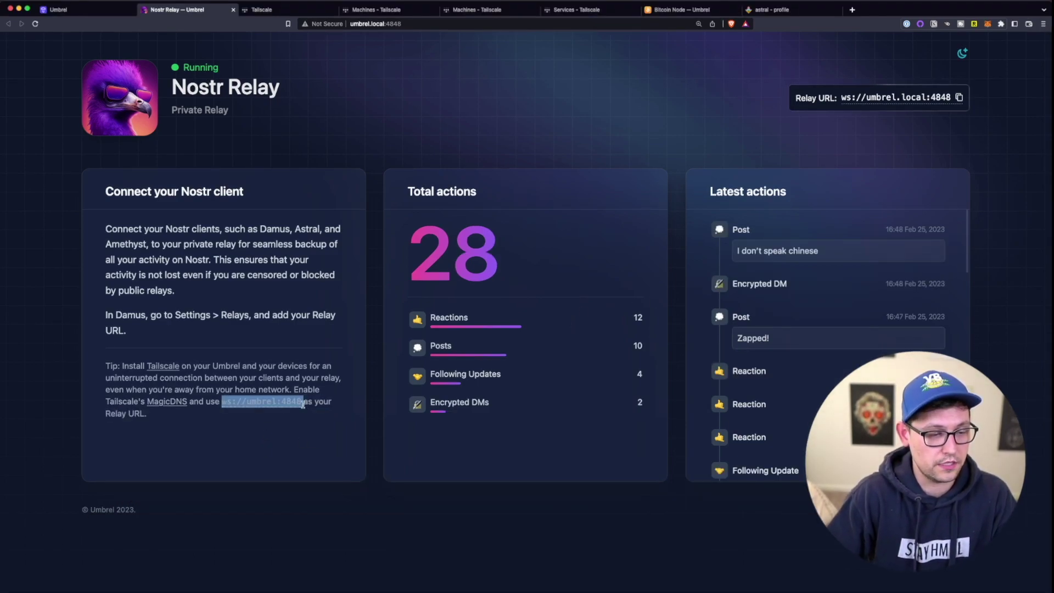
left_click(300, 401)
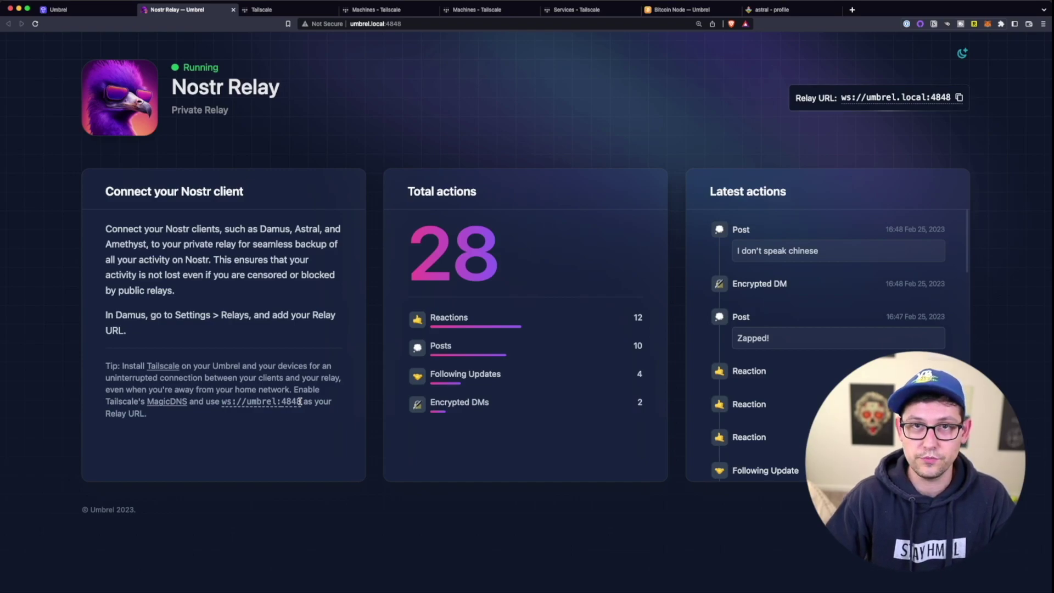
left_click_drag(300, 402, 279, 411)
left_click(222, 399)
left_click(283, 413)
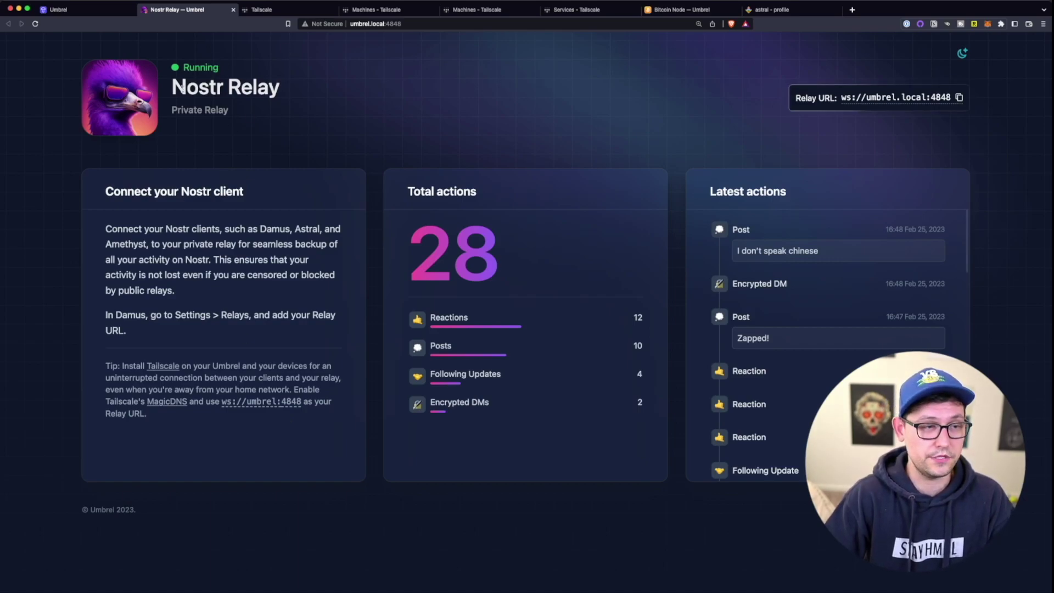
- Highlight the Nostr Relay title, then go to the Umbrel home screen and its app grid
left_click_drag(172, 88, 282, 91)
left_click(288, 102)
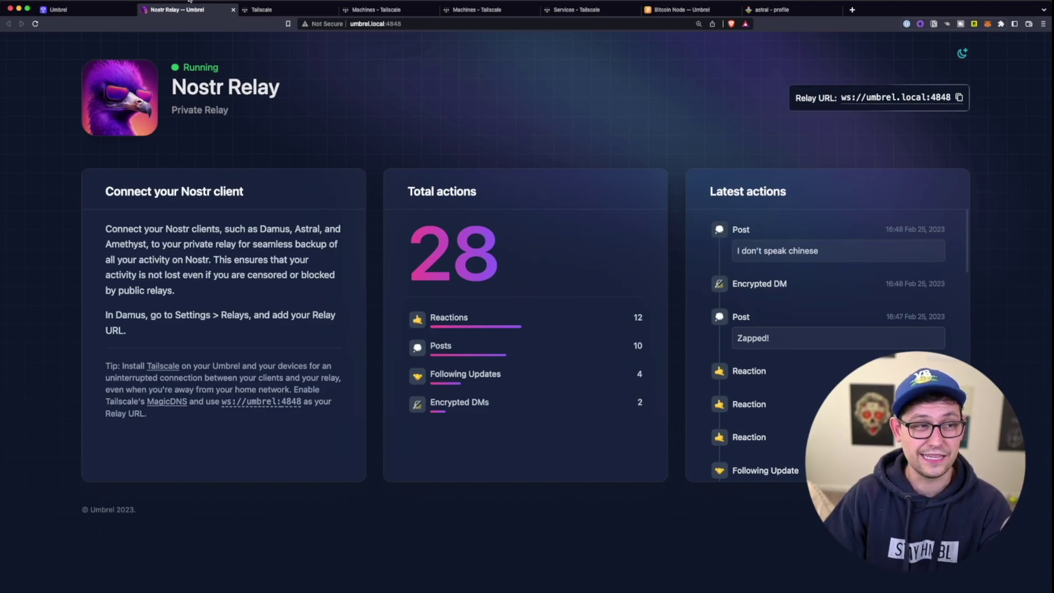
left_click(112, 9)
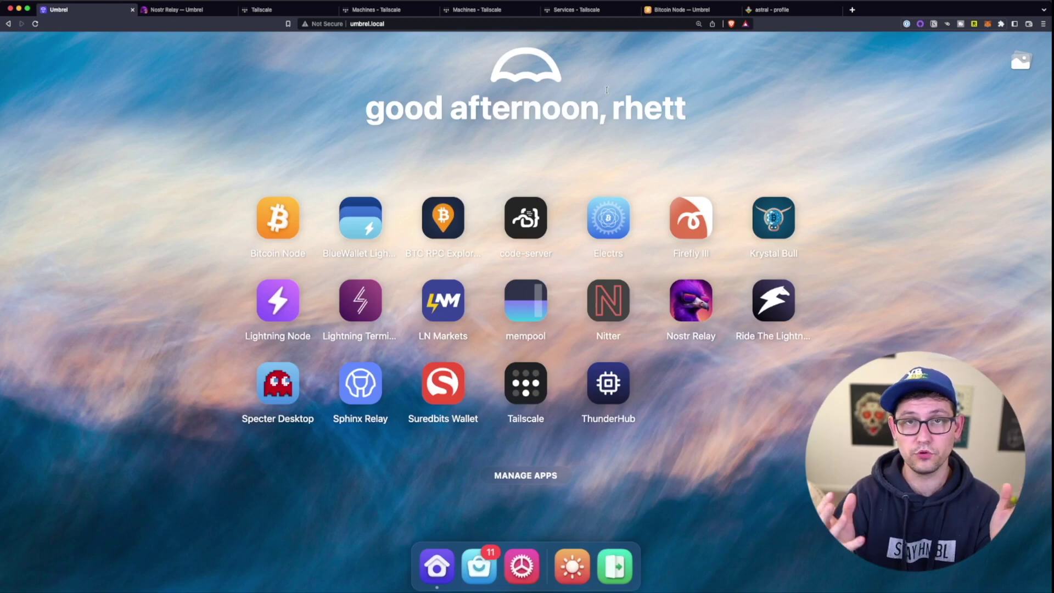